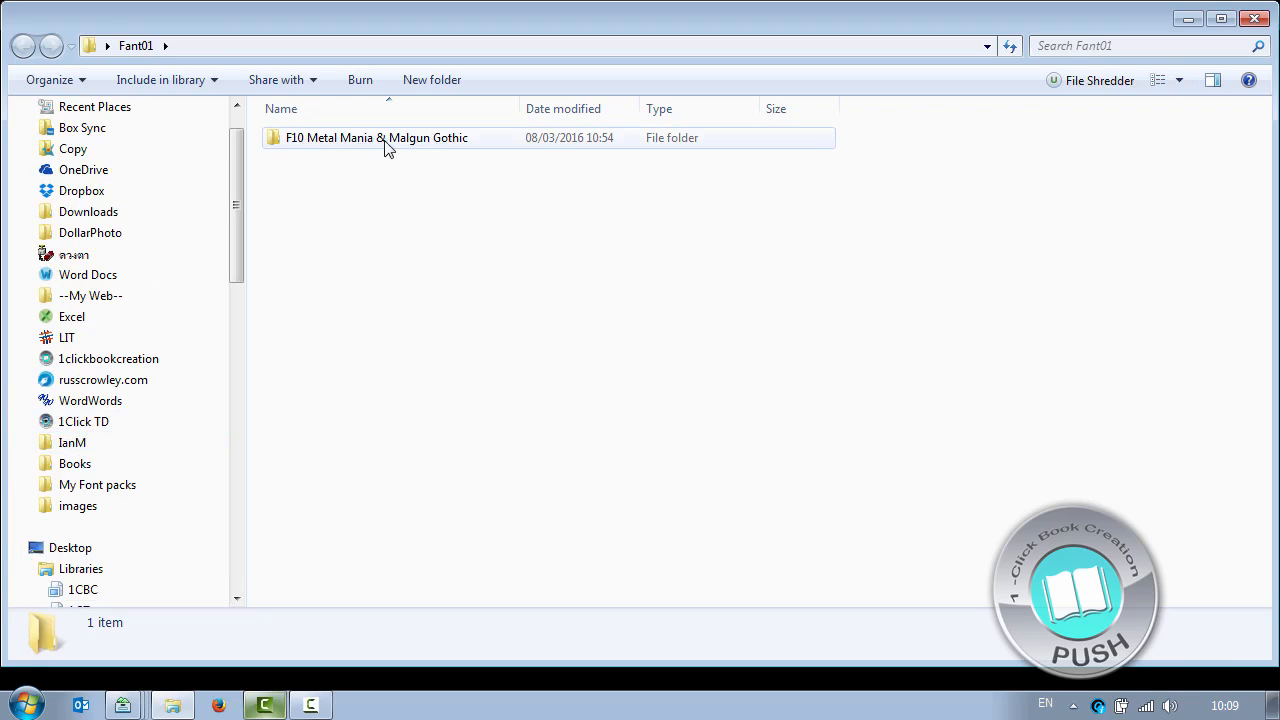
Open the F10 Metal Mania & Malgun Gothic folder, read through Licenseandlinks.docx for the font licensing information, and close the document.
{"action": "double_click", "coordinate": [438, 146]}
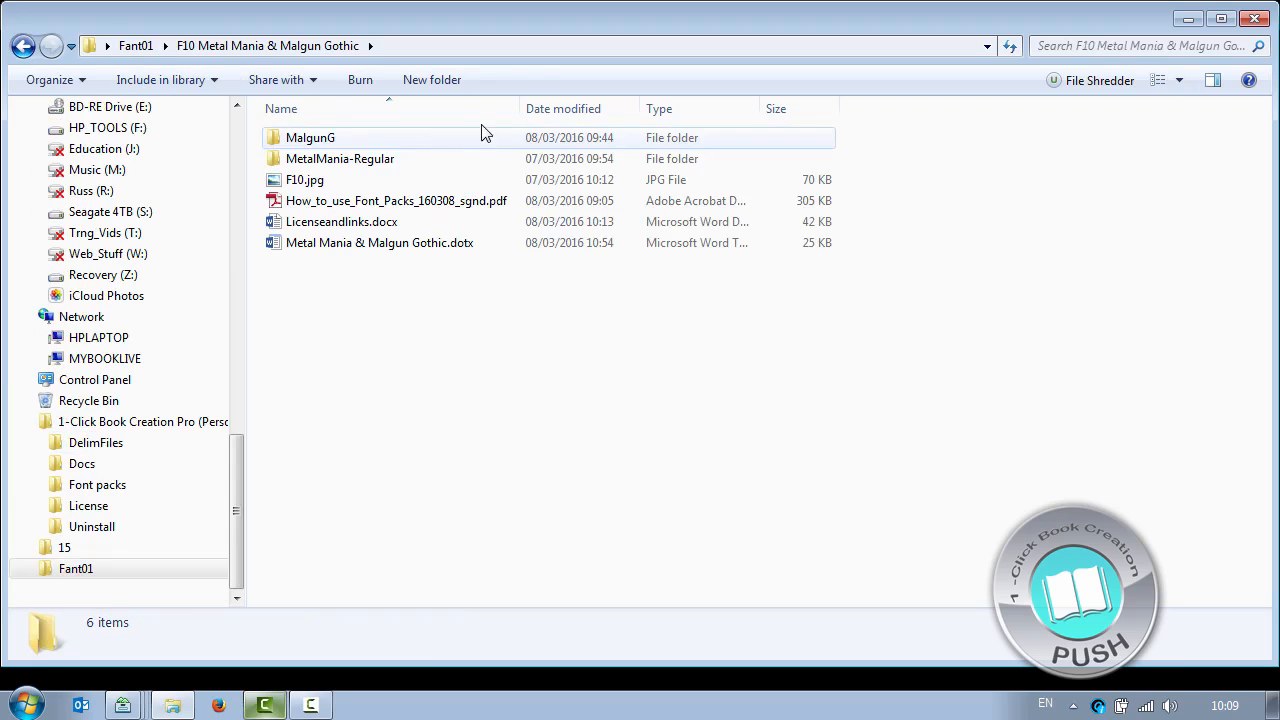
{"action": "left_click", "coordinate": [338, 226]}
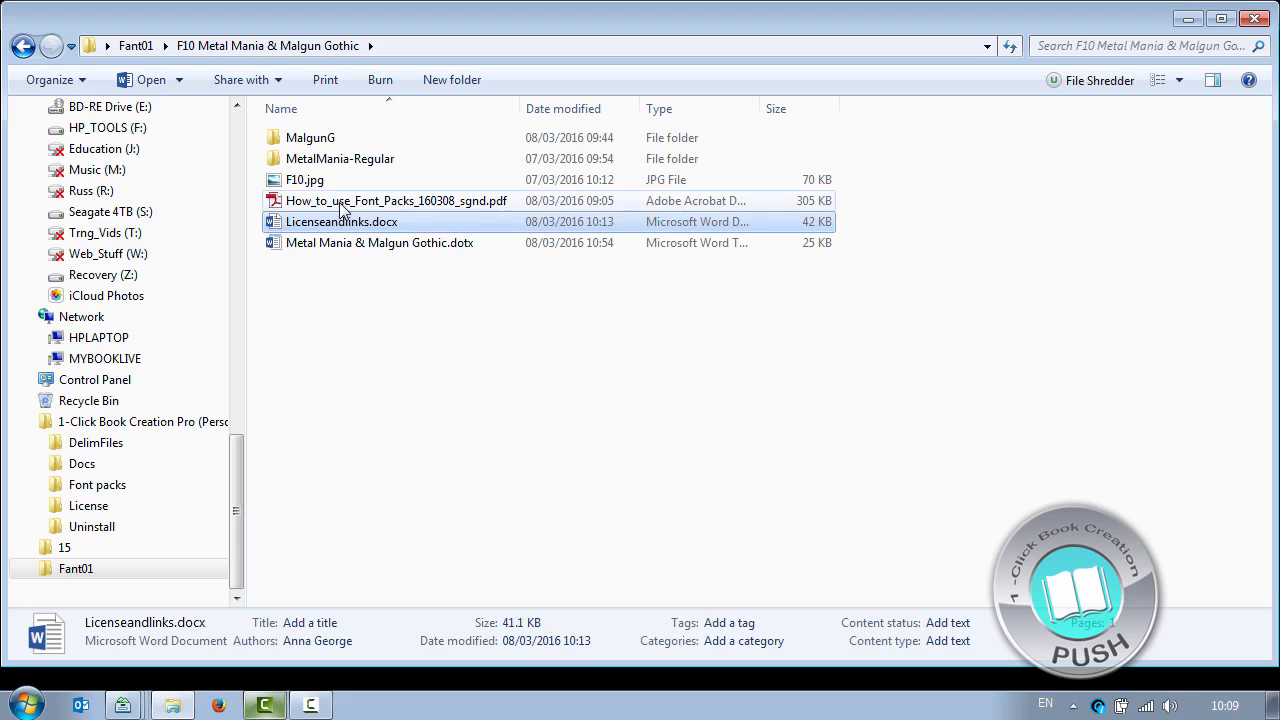
{"action": "left_click", "coordinate": [440, 204]}
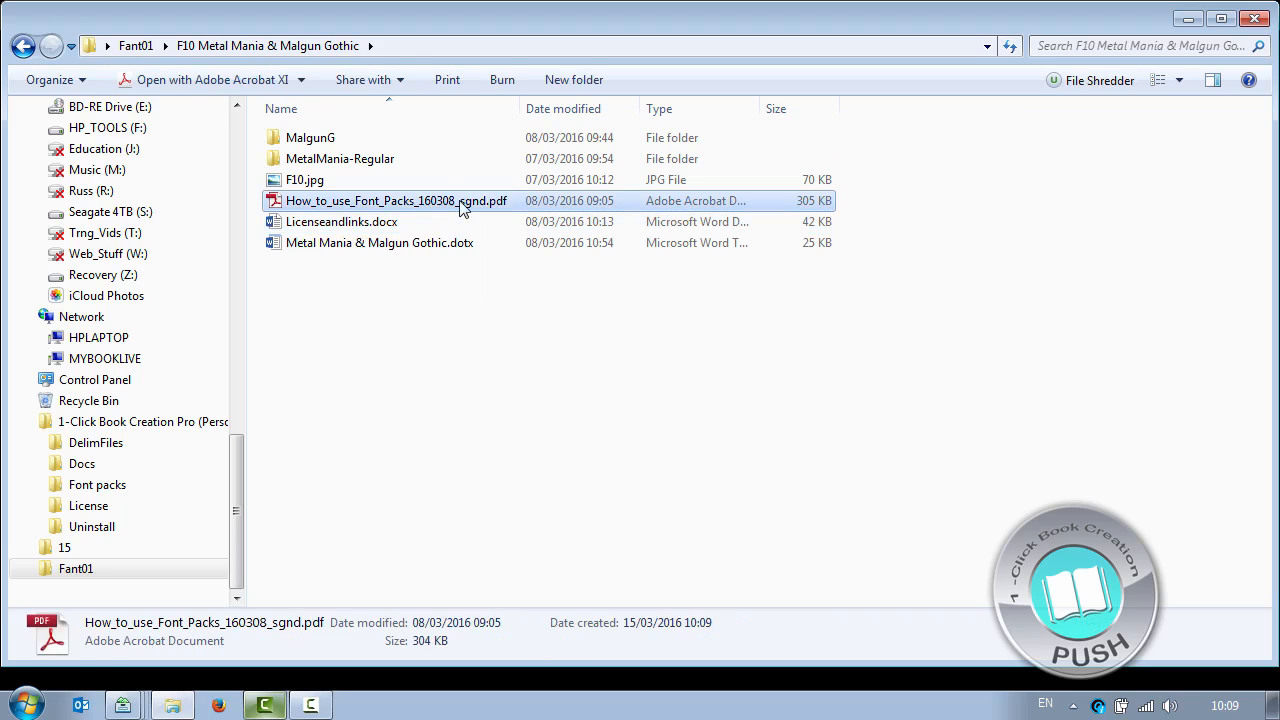
{"action": "double_click", "coordinate": [335, 223]}
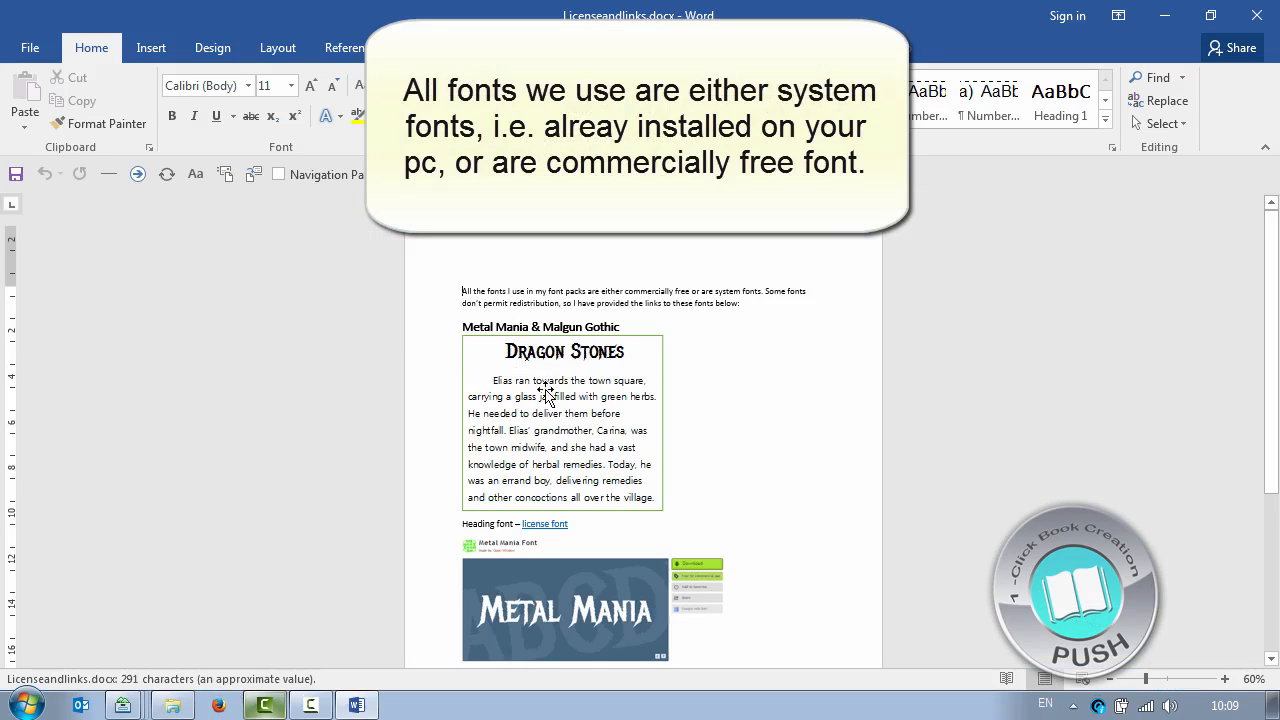
{"action": "scroll", "coordinate": [716, 378], "scroll_direction": "down", "scroll_amount": 1}
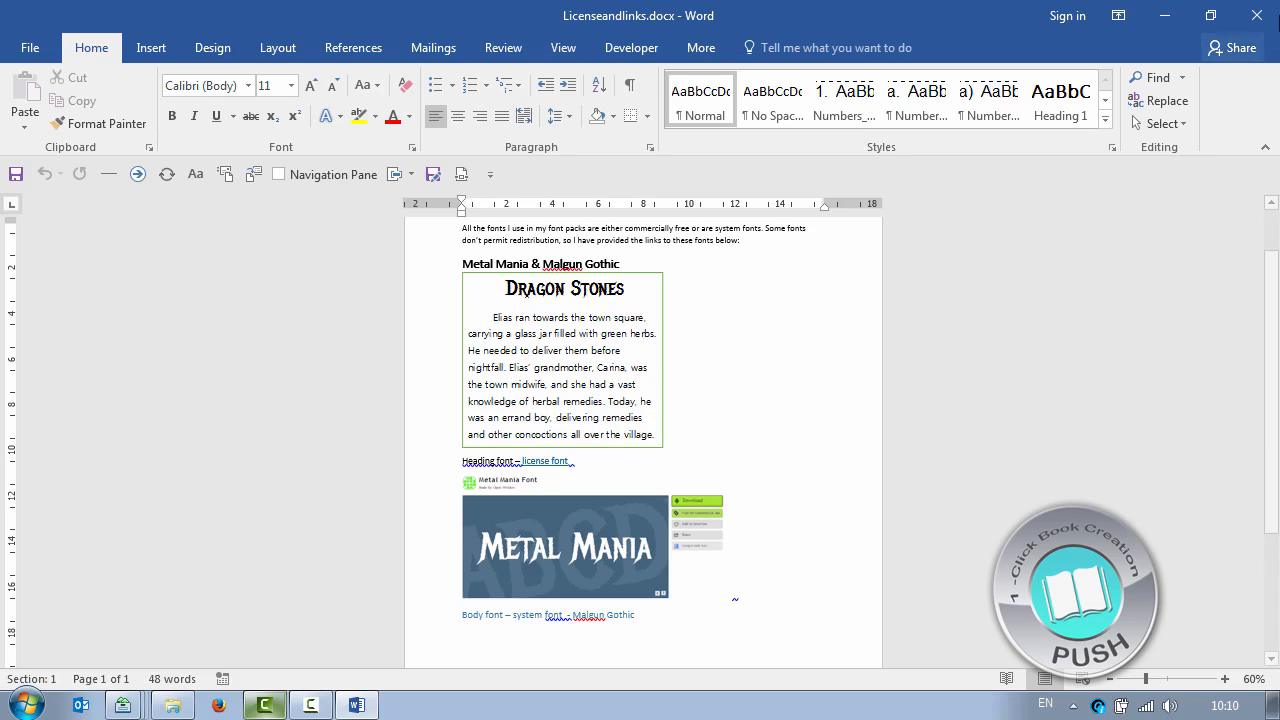
{"action": "left_click", "coordinate": [1257, 15]}
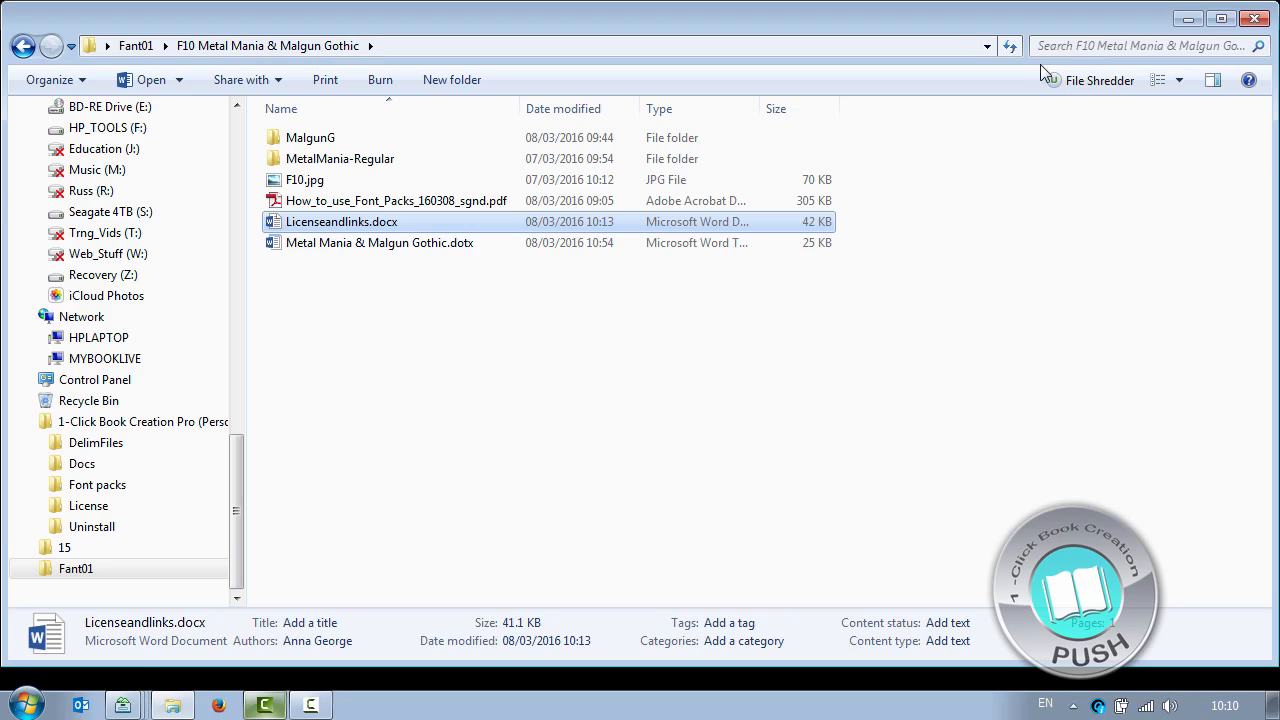
Try to install the Malgun Gothic font from malgun.ttf in the MalgunG folder, declining to replace the existing copy.
{"action": "double_click", "coordinate": [326, 138]}
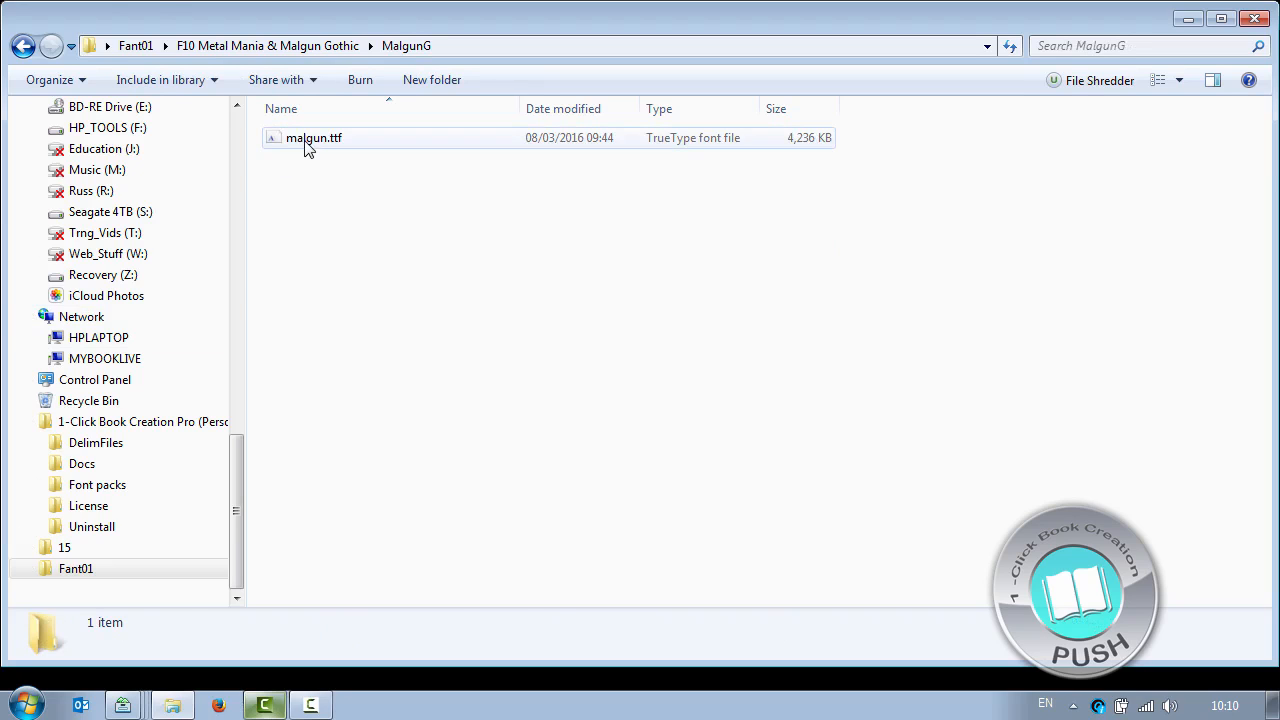
{"action": "double_click", "coordinate": [310, 140]}
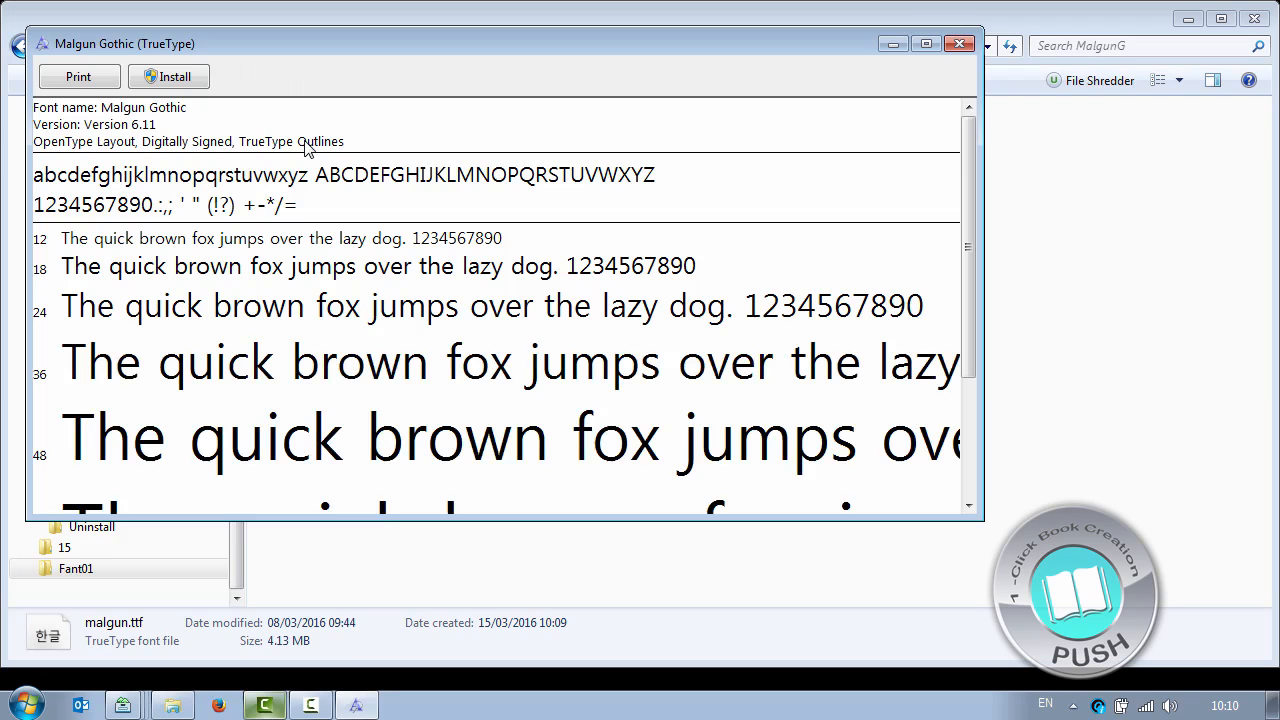
{"action": "left_click", "coordinate": [172, 78]}
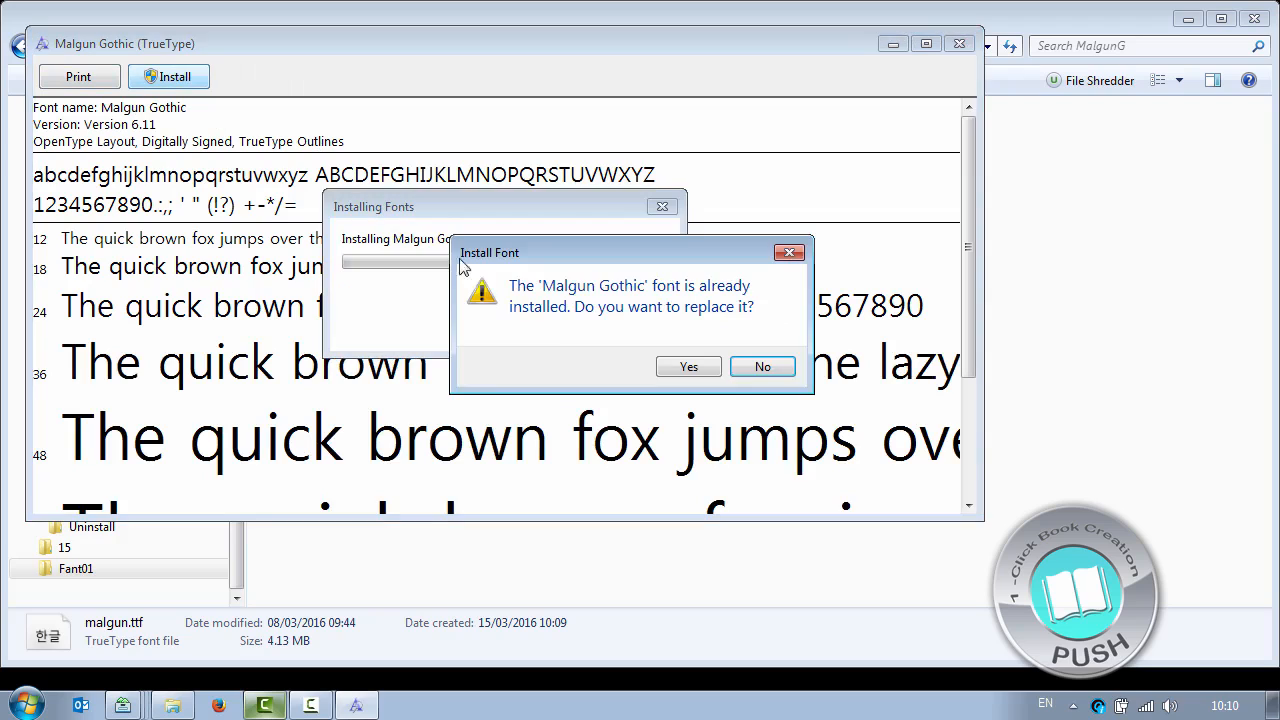
{"action": "left_click", "coordinate": [764, 366]}
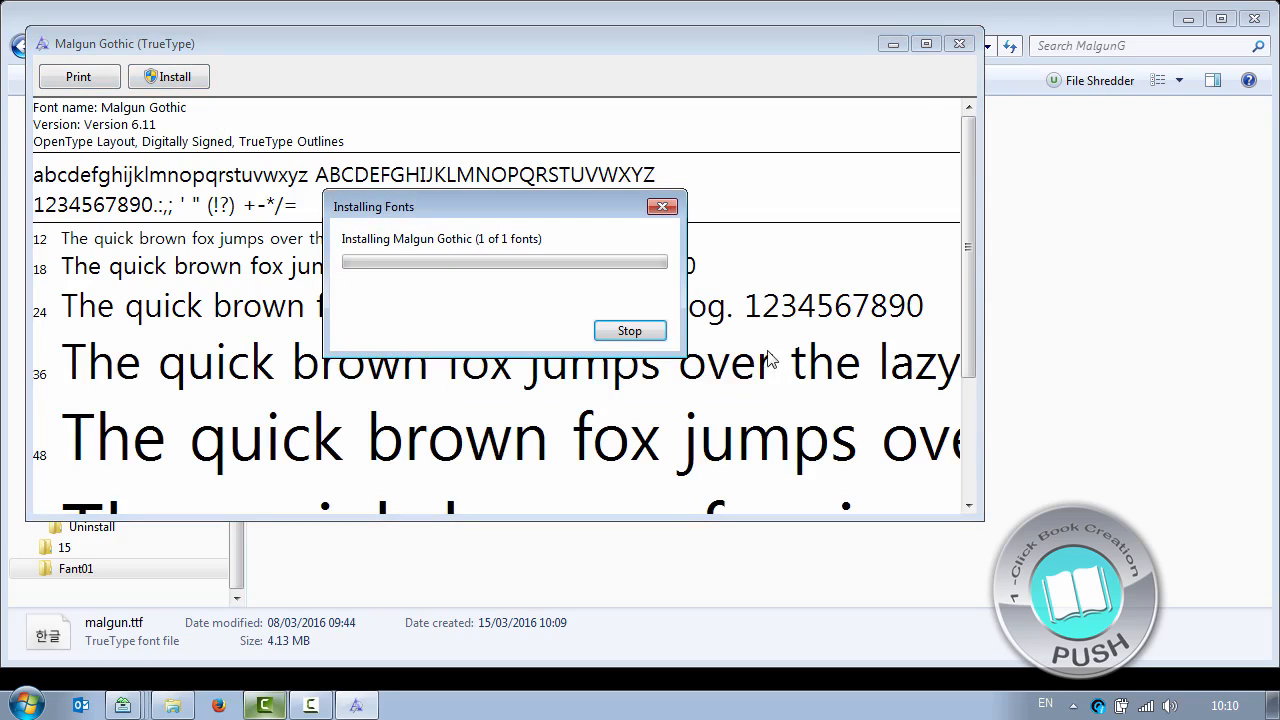
{"action": "left_click", "coordinate": [966, 45]}
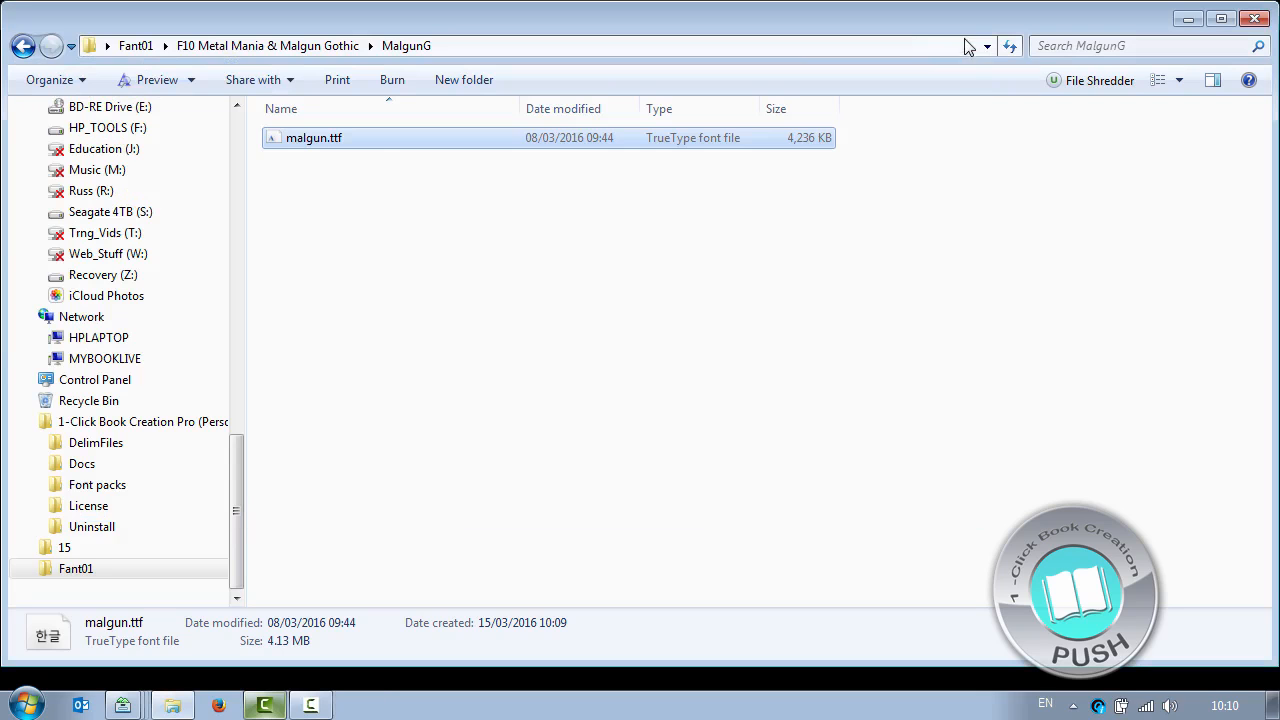
Try to install the Metal Mania font from MetalMania-Regular.ttf, declining to replace the existing copy, and return to the font pack folder.
{"action": "left_click", "coordinate": [338, 45]}
{"action": "double_click", "coordinate": [322, 164]}
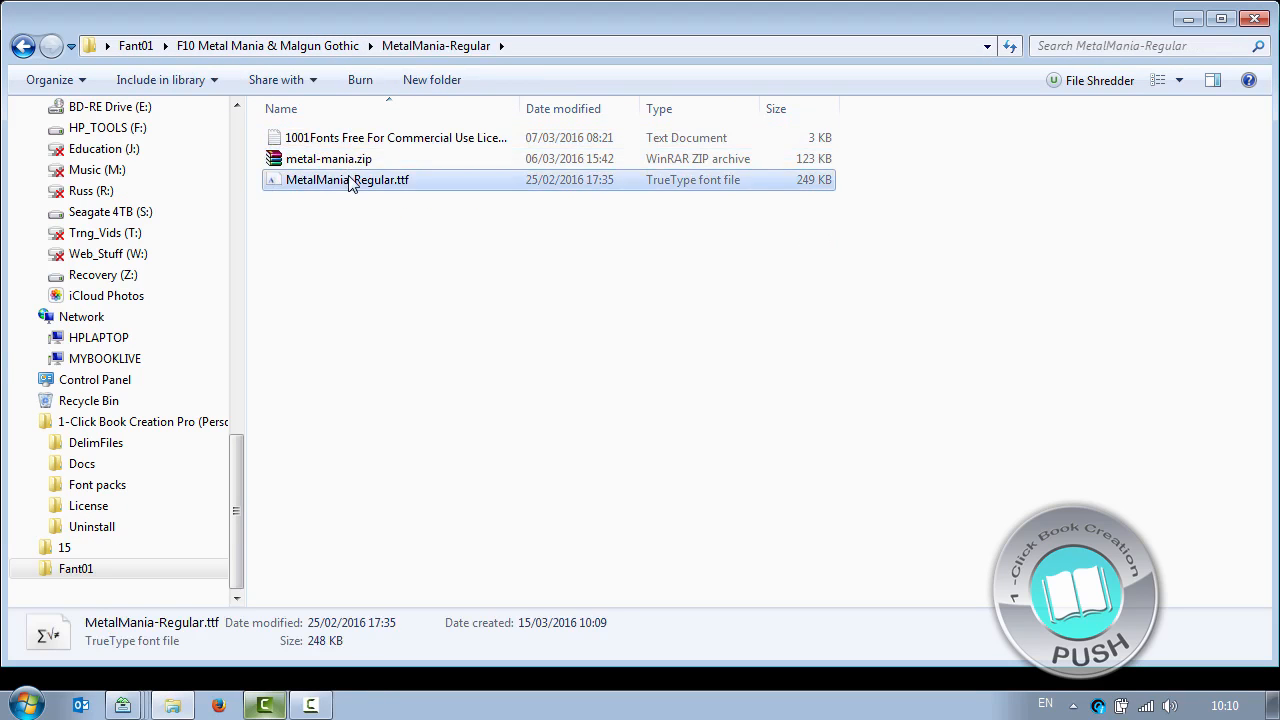
{"action": "double_click", "coordinate": [351, 178]}
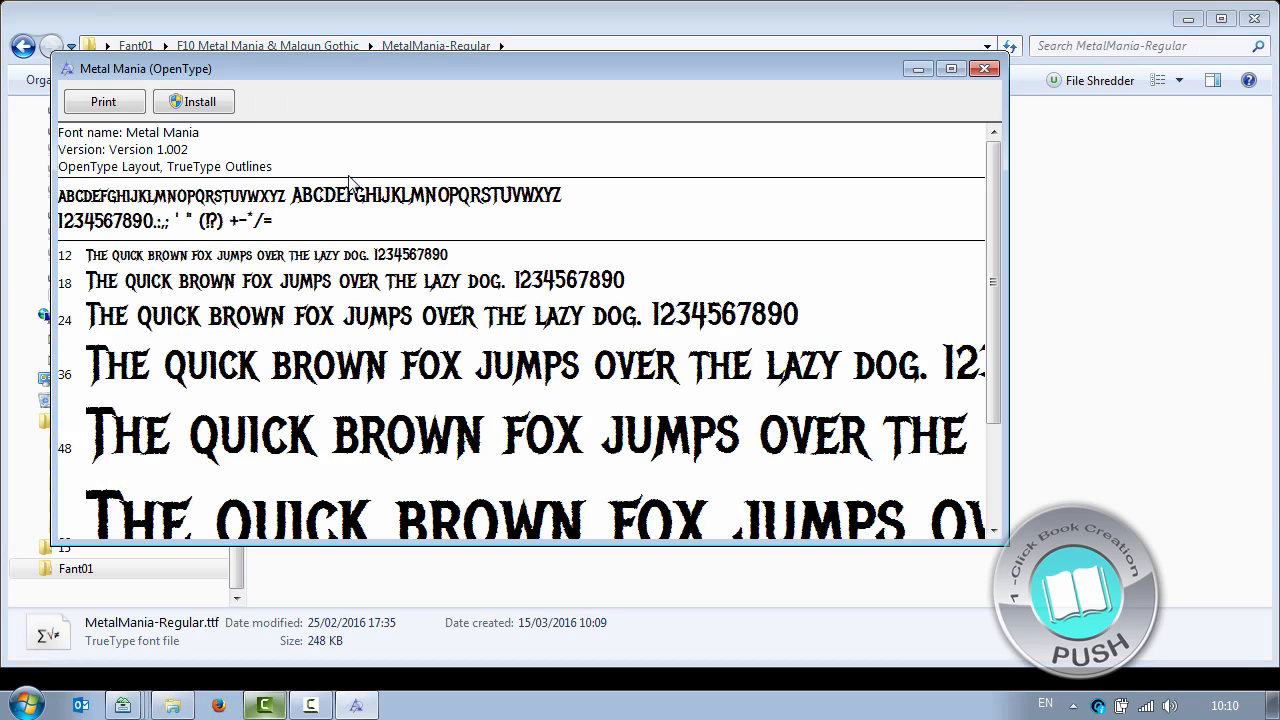
{"action": "left_click", "coordinate": [213, 104]}
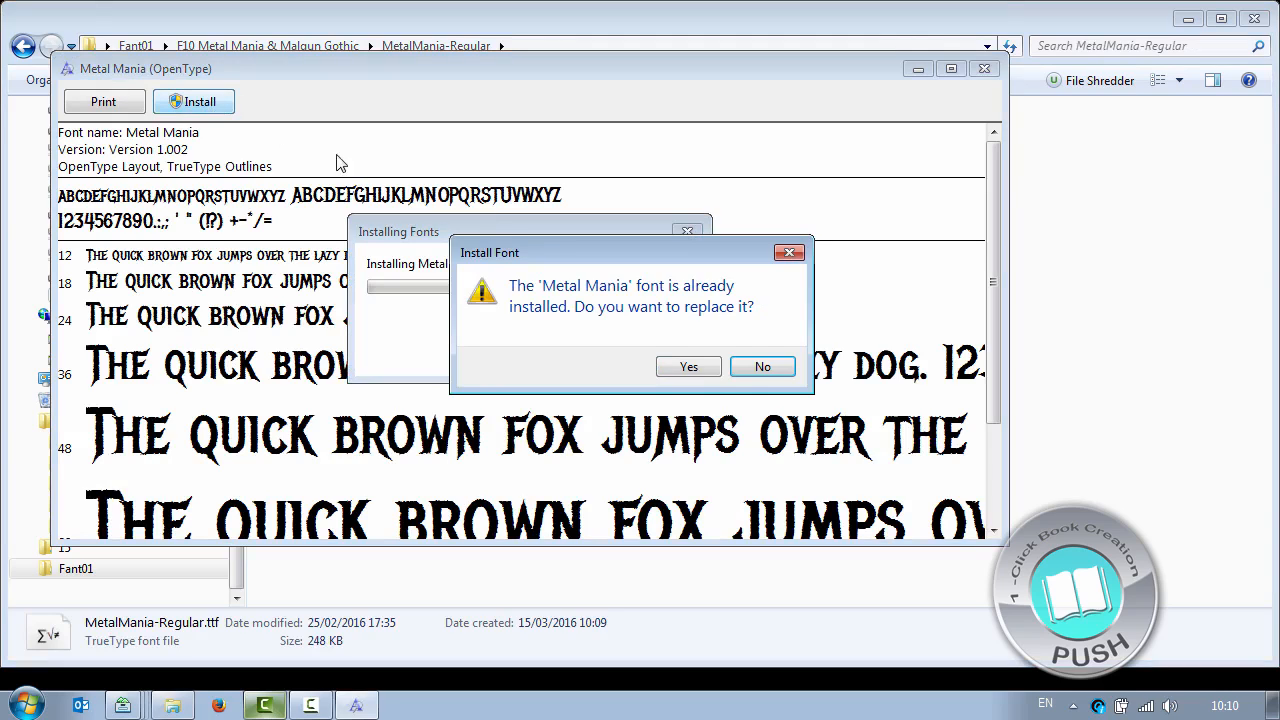
{"action": "left_click", "coordinate": [770, 368]}
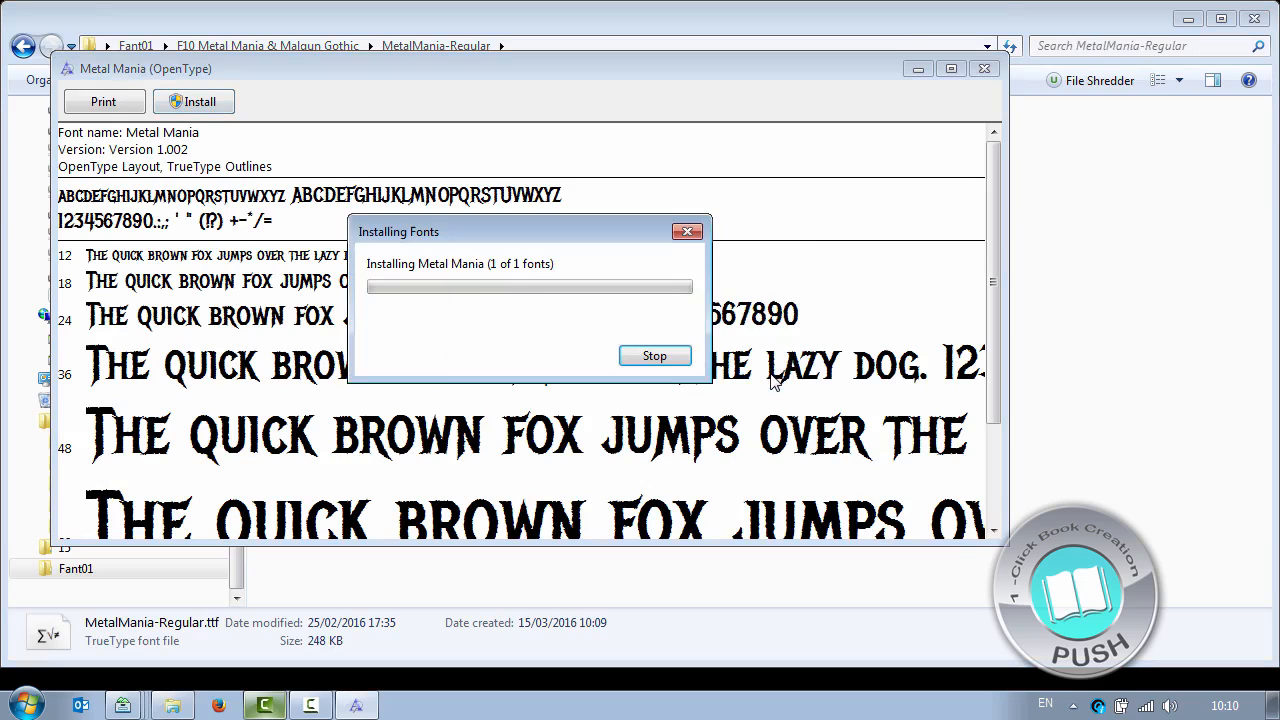
{"action": "left_click", "coordinate": [988, 70]}
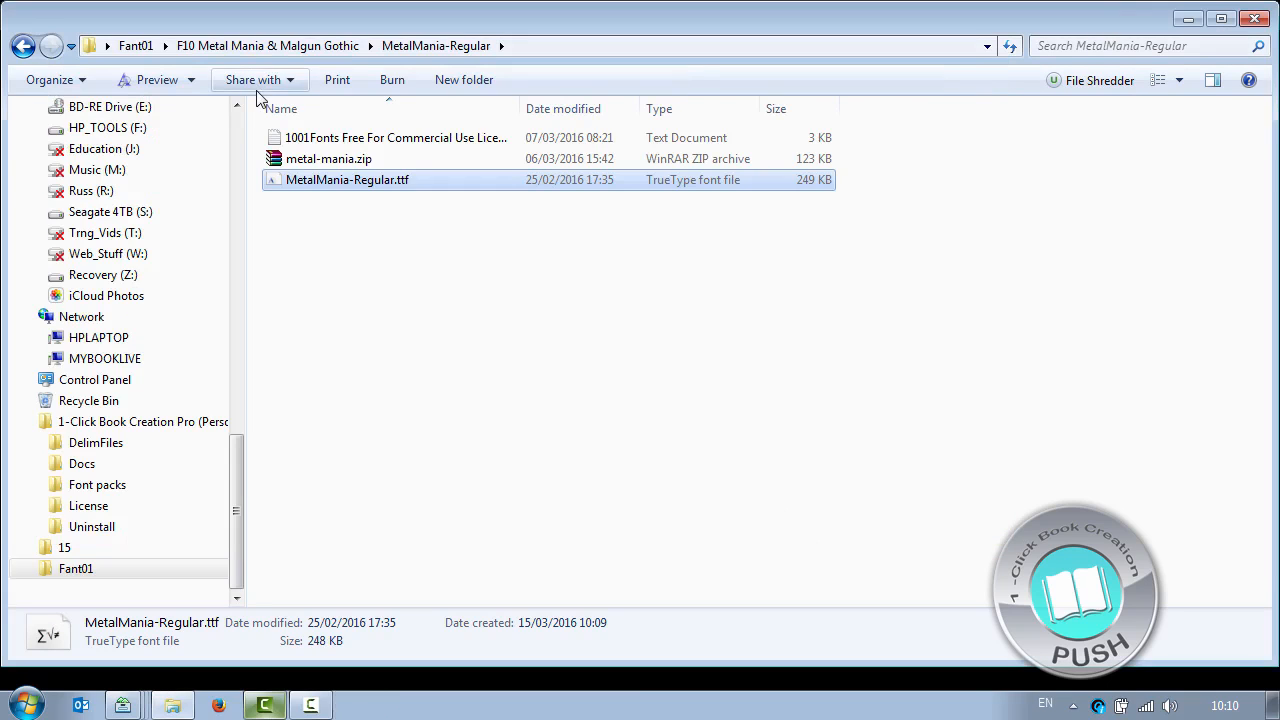
{"action": "left_click", "coordinate": [258, 47]}
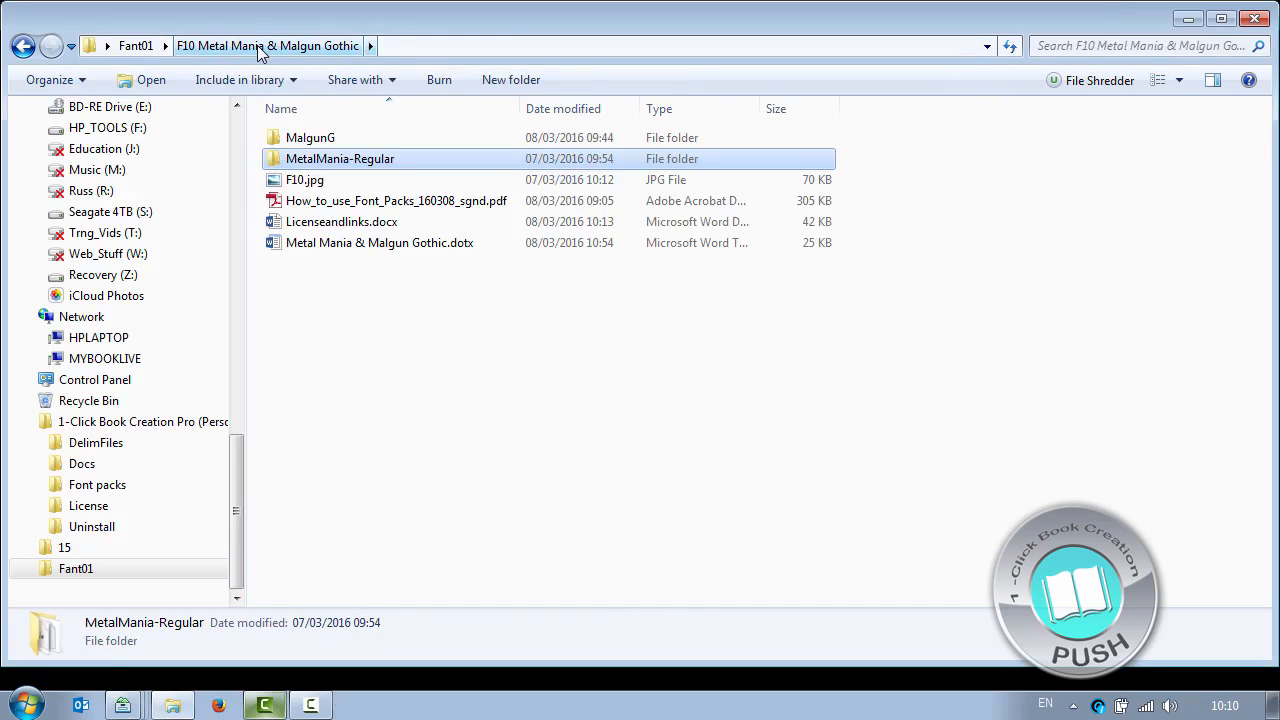
Leave the font pack folder and open the My First Fiction_160315.docm book from the desktop in Word.
{"action": "left_click", "coordinate": [323, 202]}
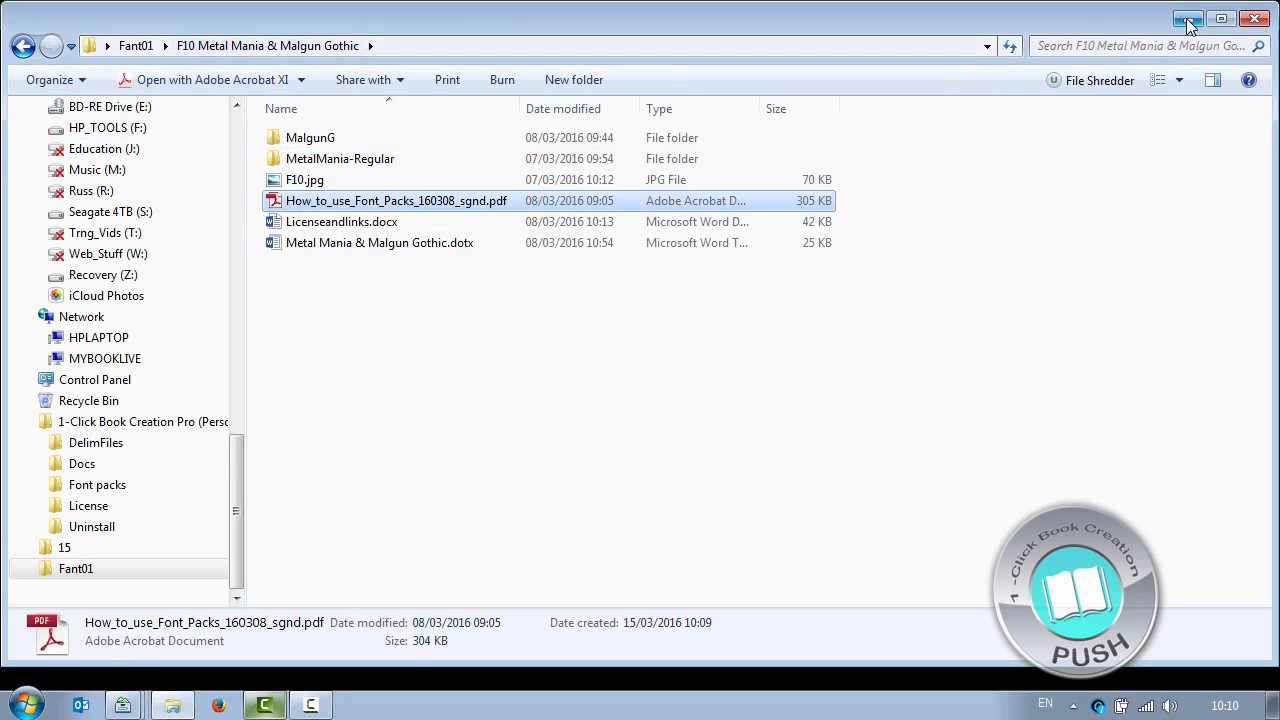
{"action": "left_click", "coordinate": [1255, 20]}
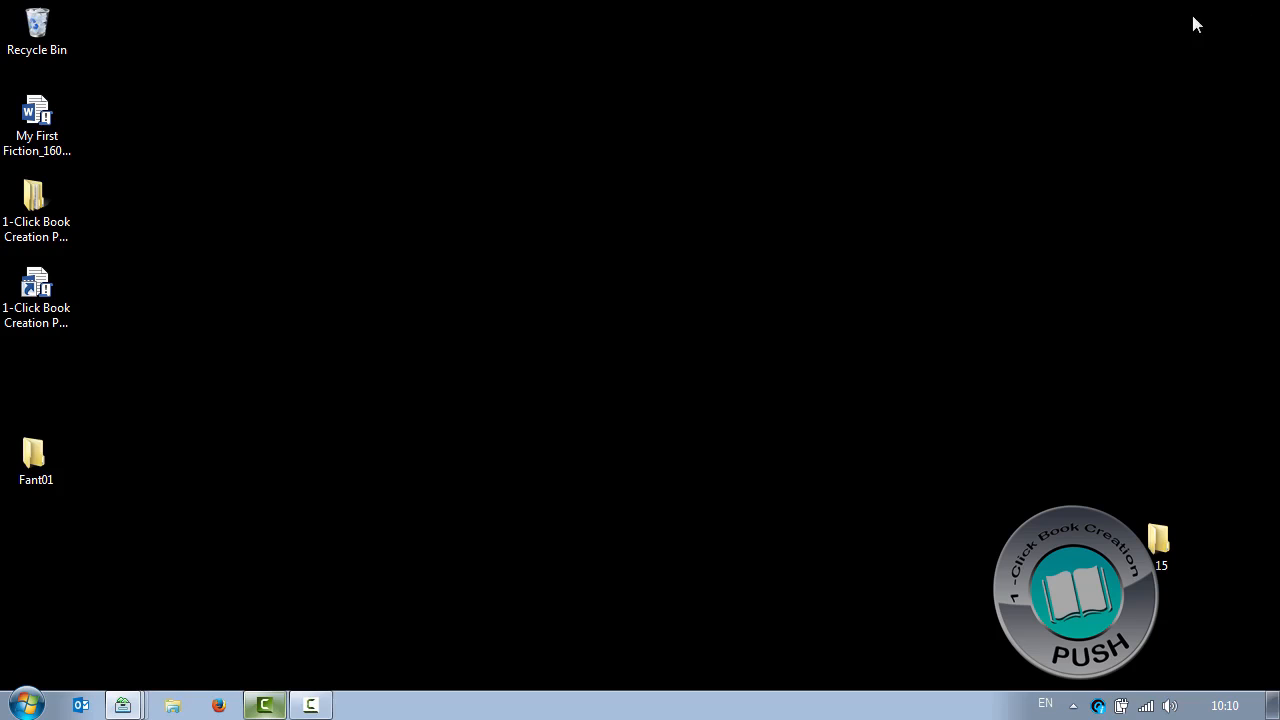
{"action": "left_click", "coordinate": [37, 124]}
{"action": "double_click", "coordinate": [37, 124]}
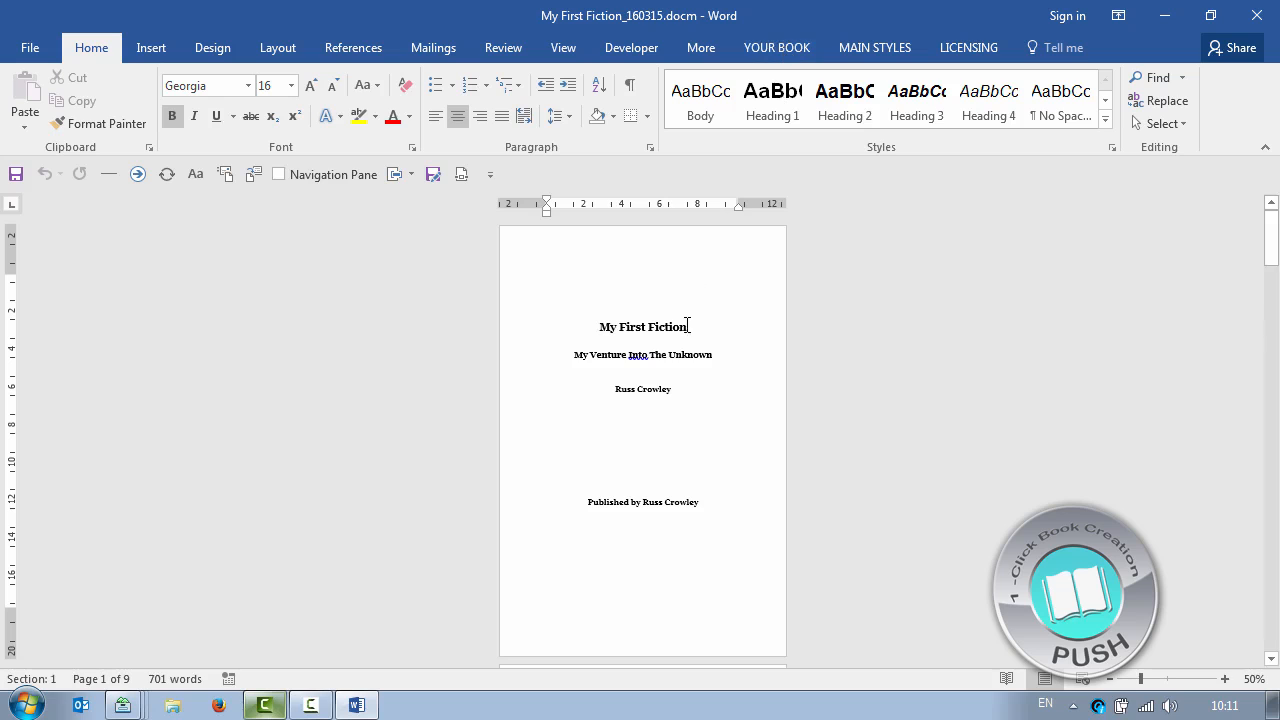
Look through the book's title, copyright, contents and chapter pages at 60% zoom to examine the current fonts.
{"action": "left_click", "coordinate": [1224, 680]}
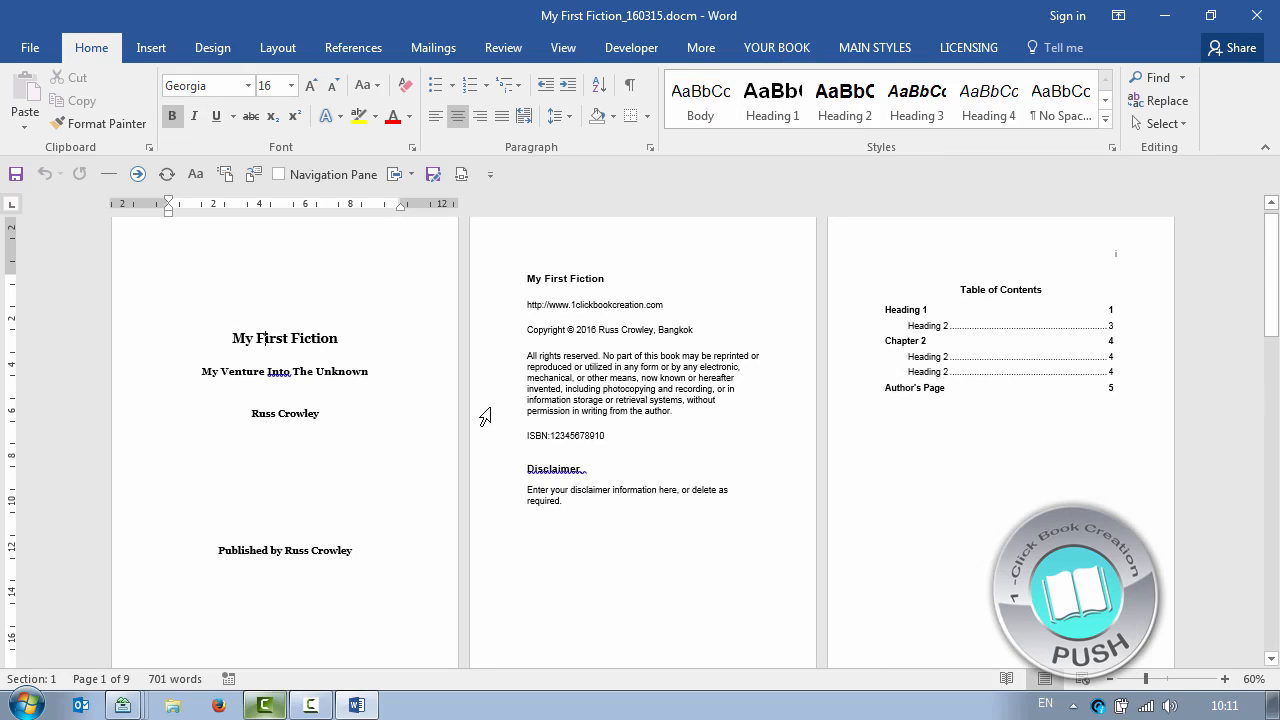
{"action": "left_click", "coordinate": [553, 390]}
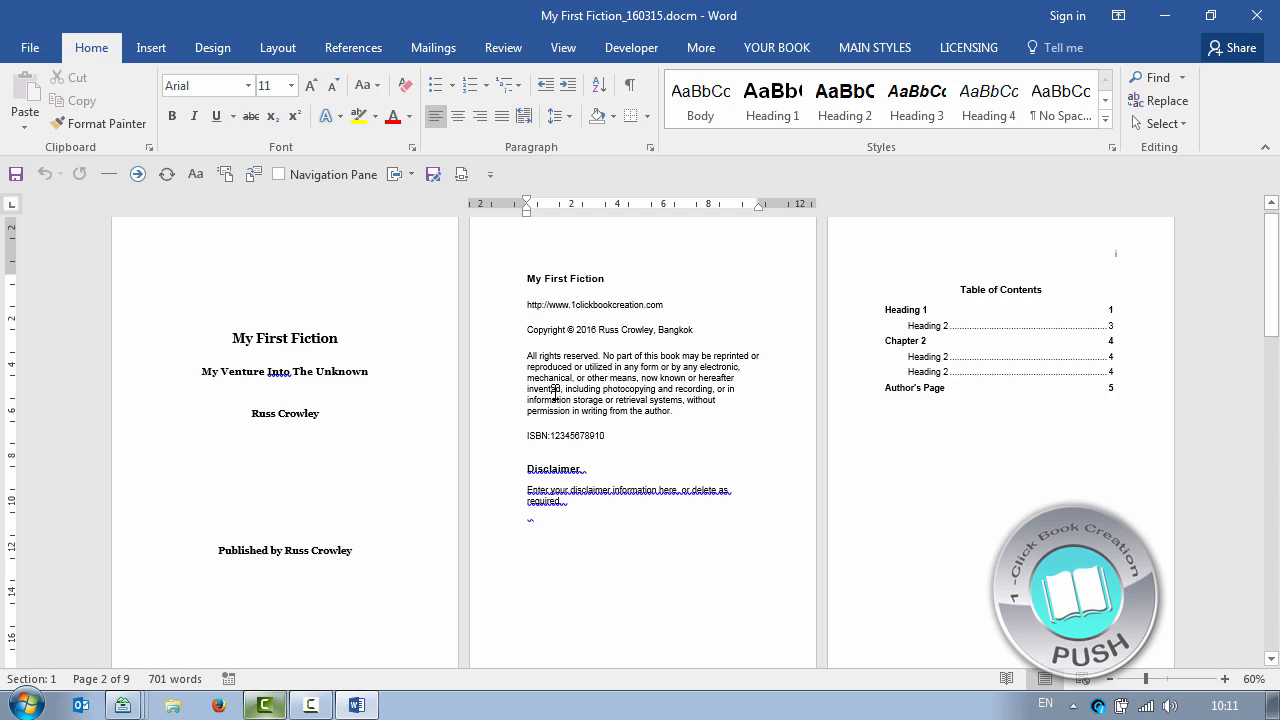
{"action": "scroll", "coordinate": [580, 385], "scroll_direction": "down", "scroll_amount": 10}
{"action": "left_click", "coordinate": [357, 387]}
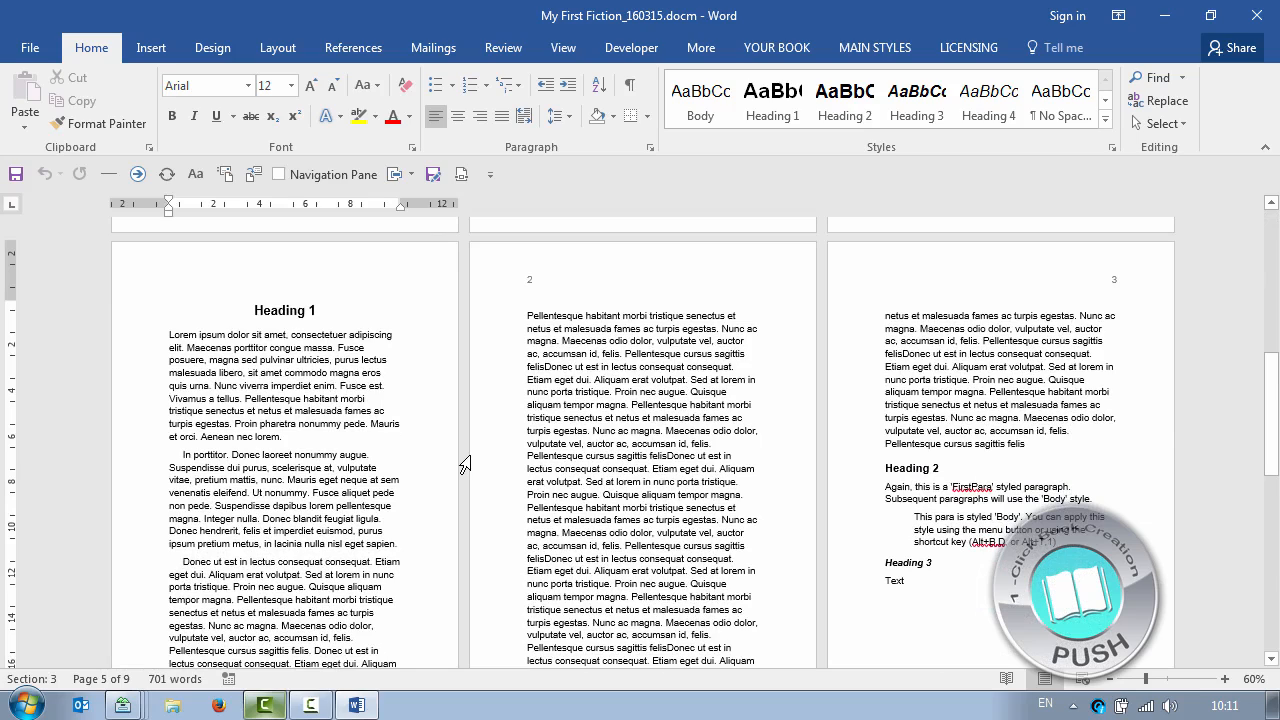
{"action": "scroll", "coordinate": [466, 460], "scroll_direction": "up", "scroll_amount": 5}
{"action": "scroll", "coordinate": [476, 519], "scroll_direction": "up", "scroll_amount": 8}
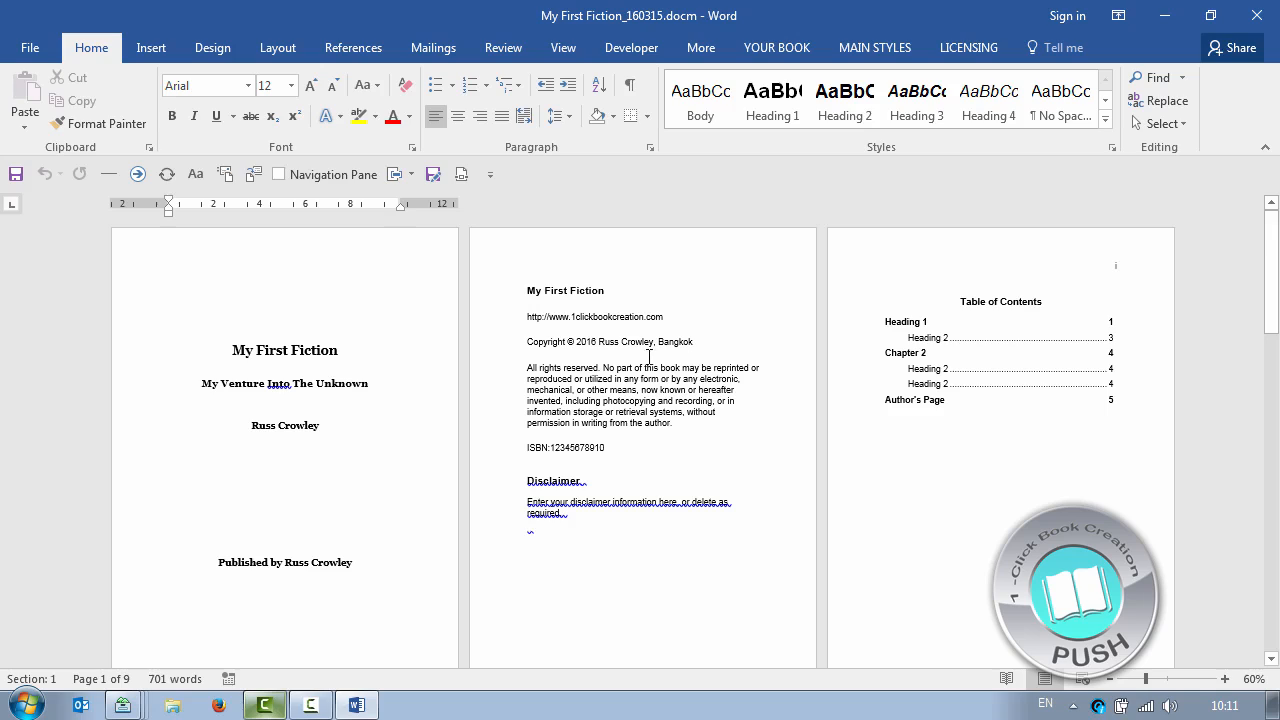
{"action": "left_click", "coordinate": [626, 373]}
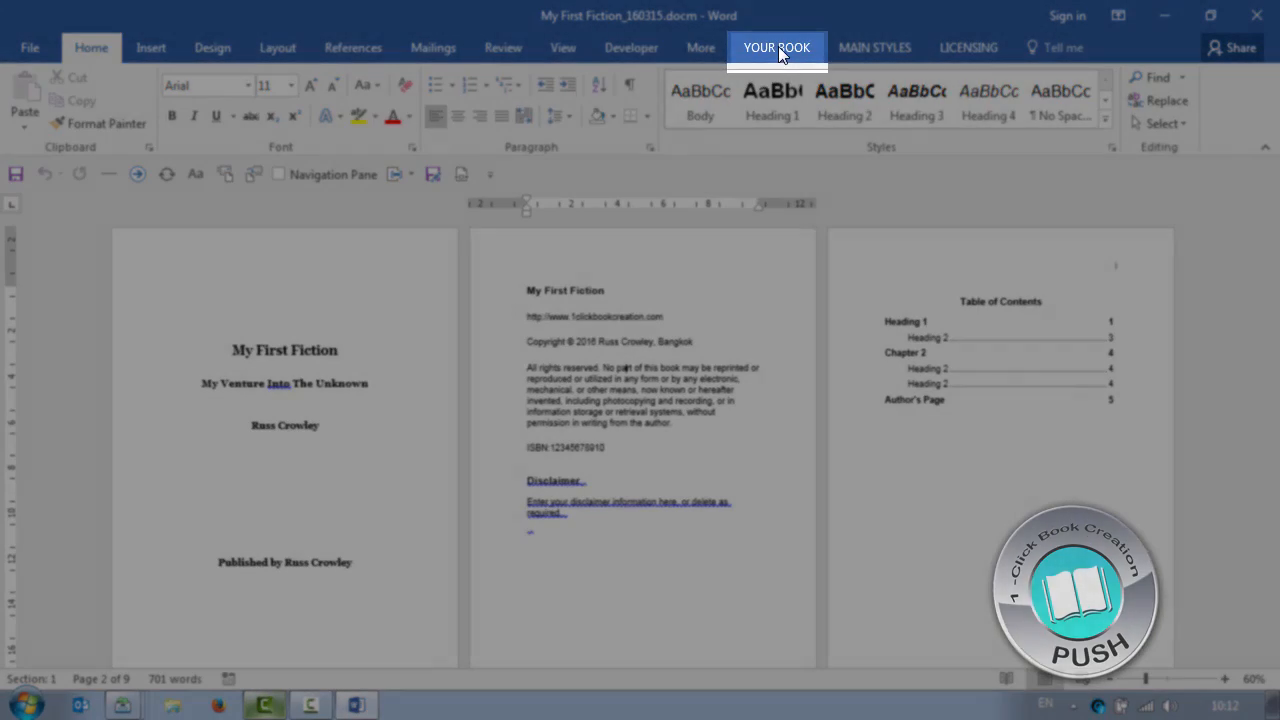
Change the book's fonts with the template Metal Mania & Malgun Gothic.dotx from the Fant01 font pack folder on the desktop.
{"action": "left_click", "coordinate": [778, 48]}
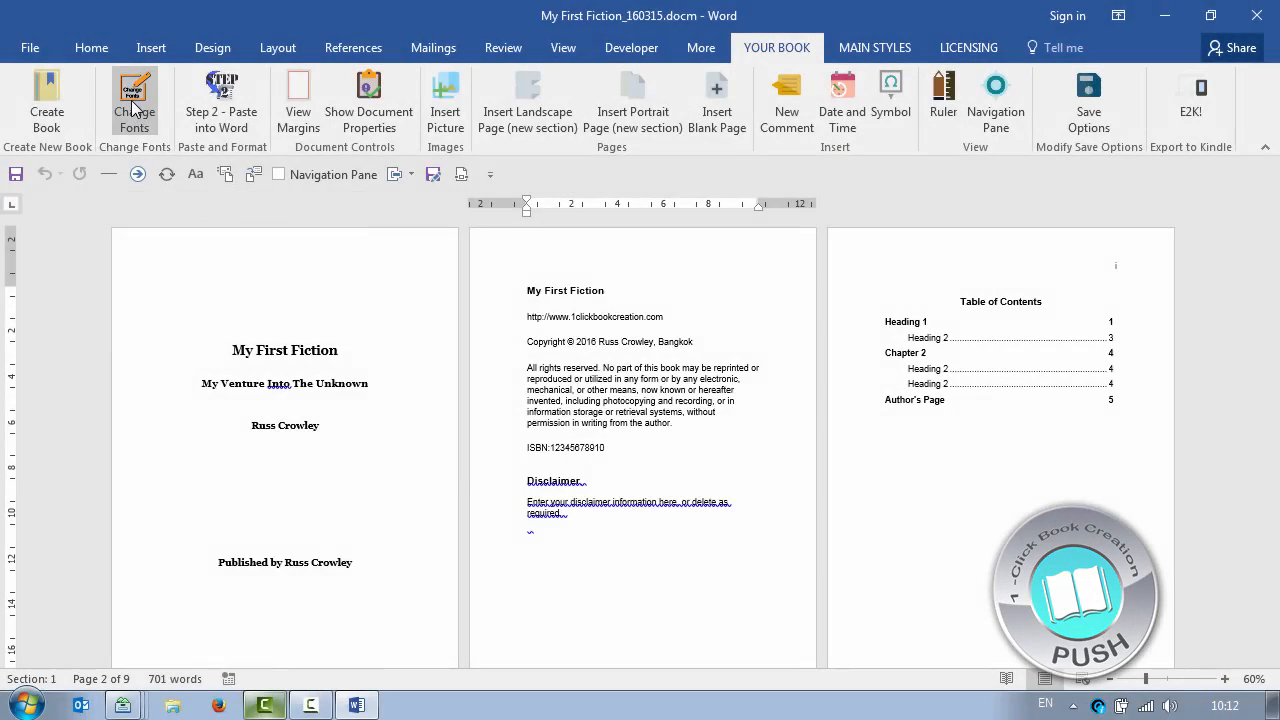
{"action": "left_click", "coordinate": [134, 108]}
{"action": "left_click_drag", "start_coordinate": [287, 200], "coordinate": [287, 105]}
{"action": "left_click", "coordinate": [80, 179]}
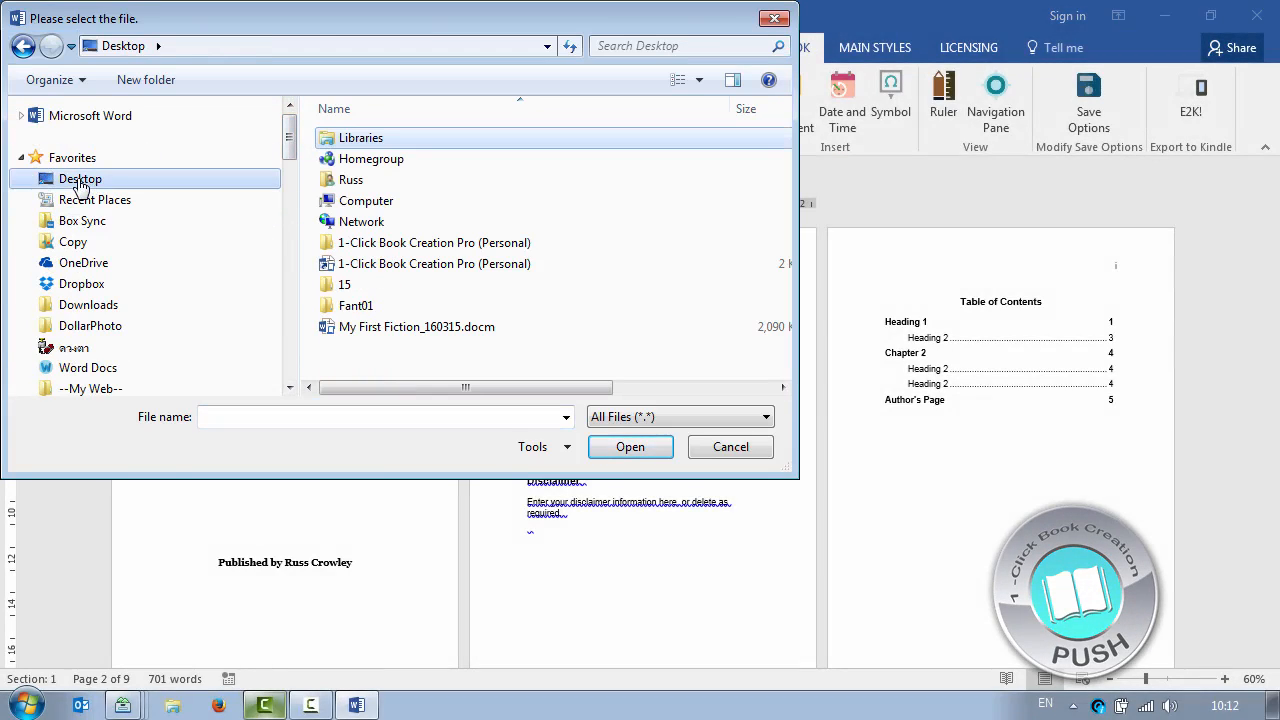
{"action": "double_click", "coordinate": [352, 308]}
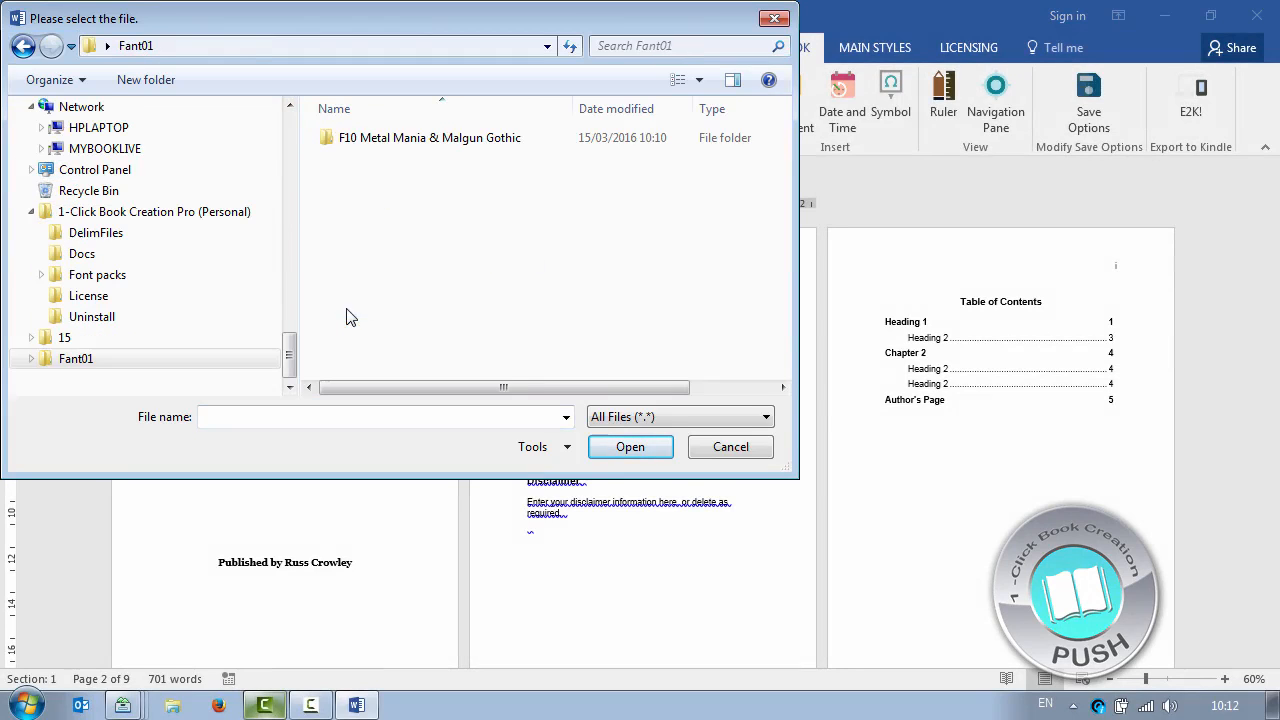
{"action": "double_click", "coordinate": [395, 139]}
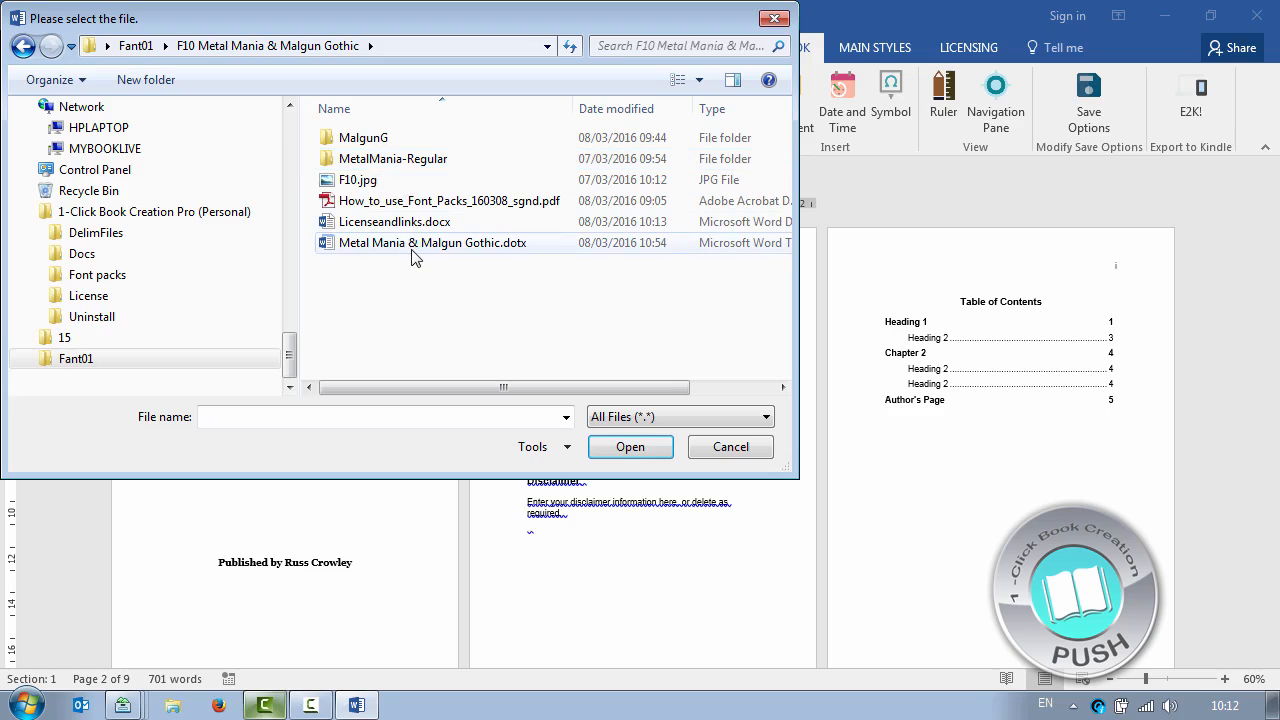
{"action": "left_click", "coordinate": [412, 250]}
{"action": "double_click", "coordinate": [410, 250]}
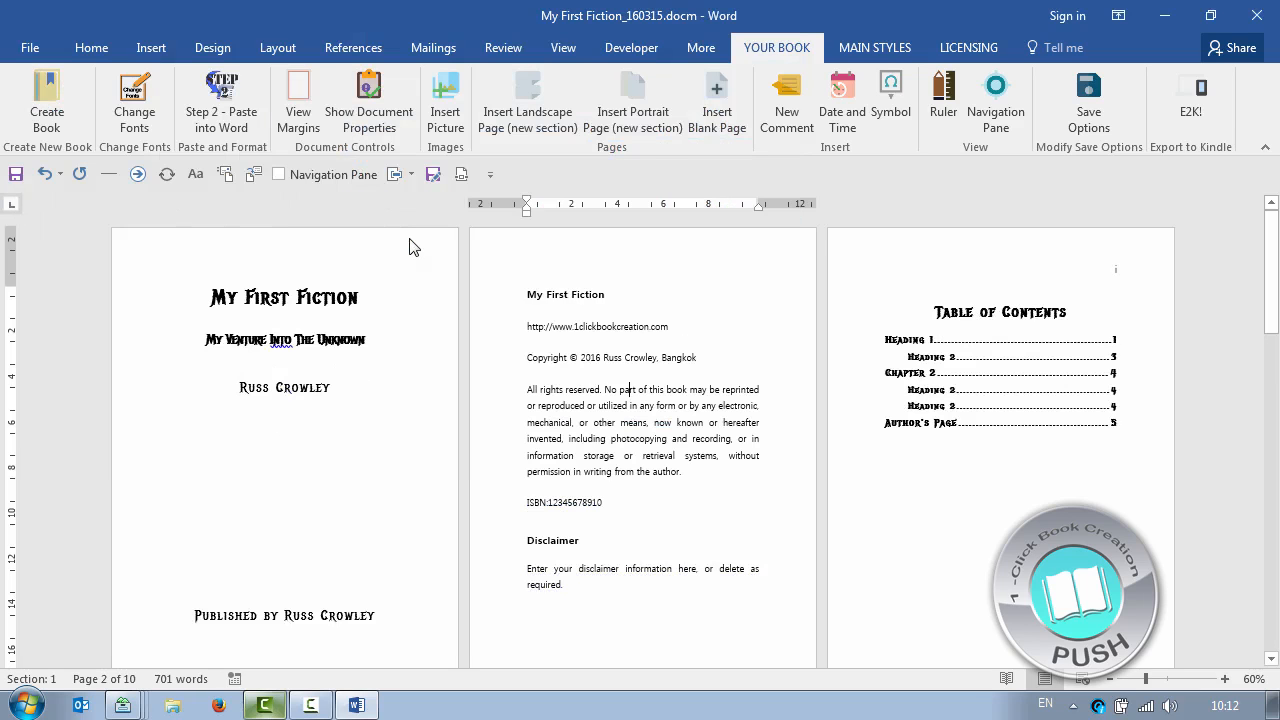
Compare the book's pages with the old and new fonts by undoing and redoing the font change.
{"action": "scroll", "coordinate": [589, 368], "scroll_direction": "down", "scroll_amount": 10}
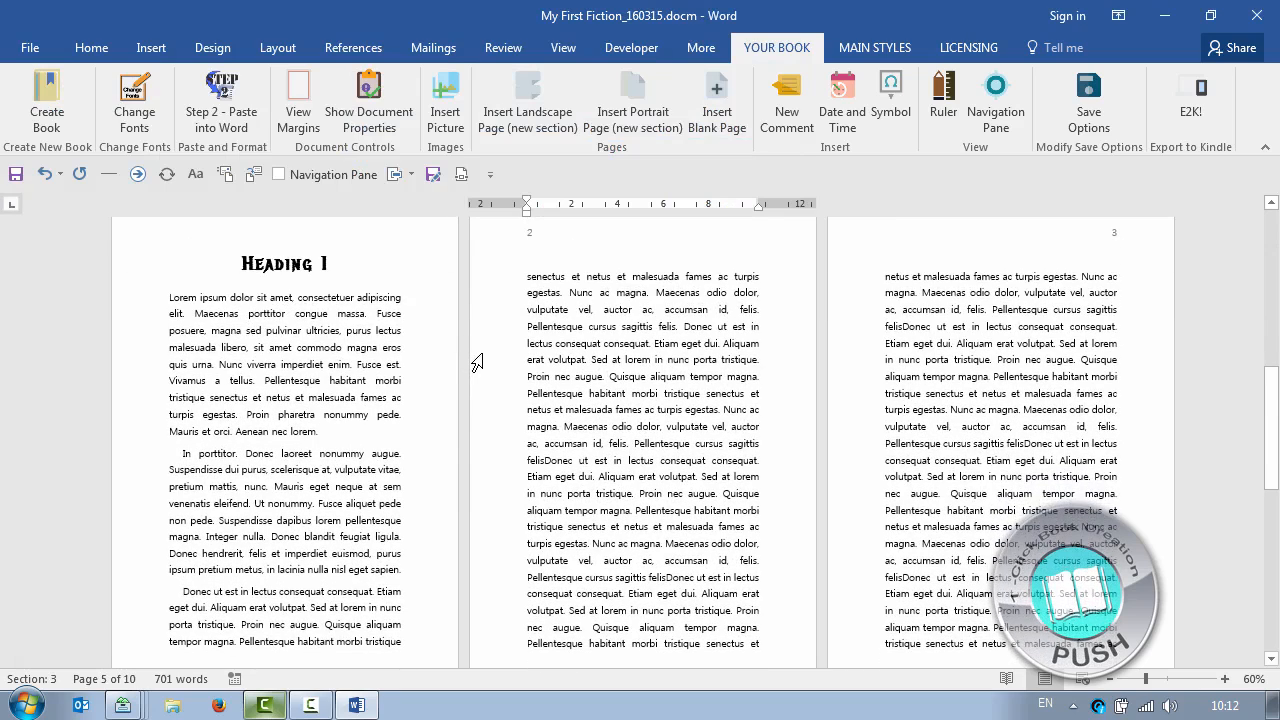
{"action": "key", "text": "ctrl+z"}
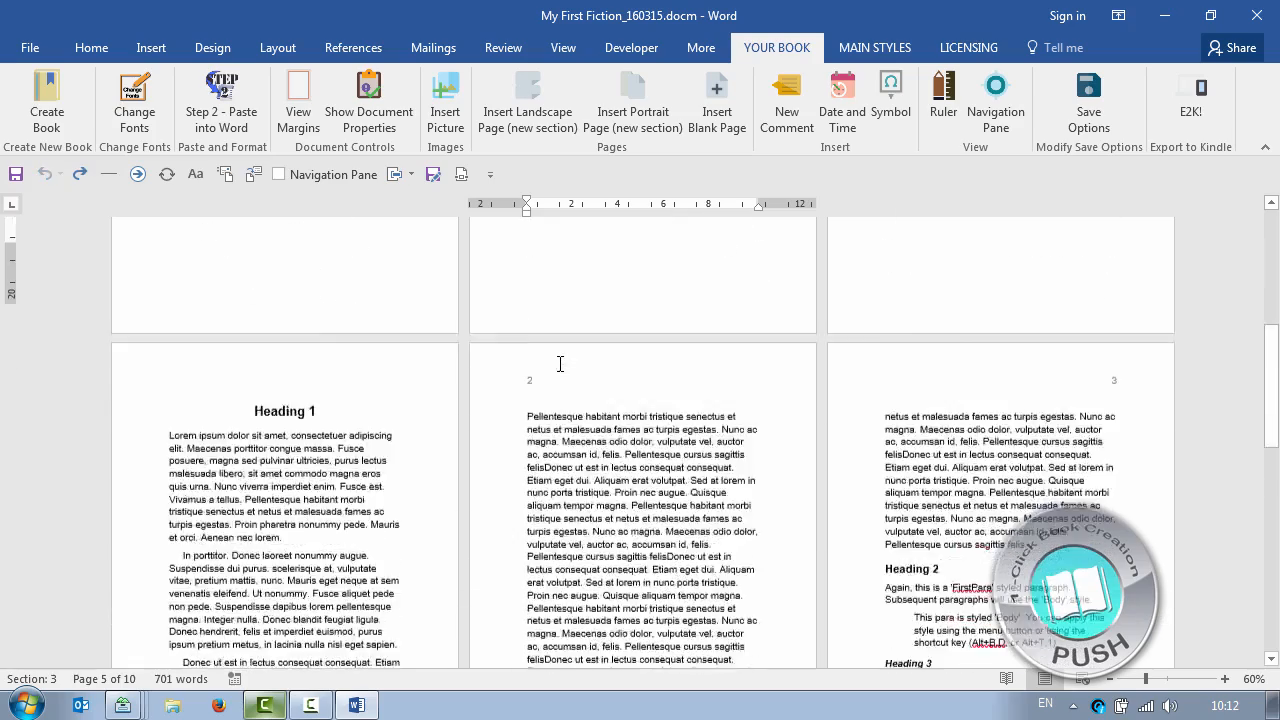
{"action": "left_click", "coordinate": [309, 355]}
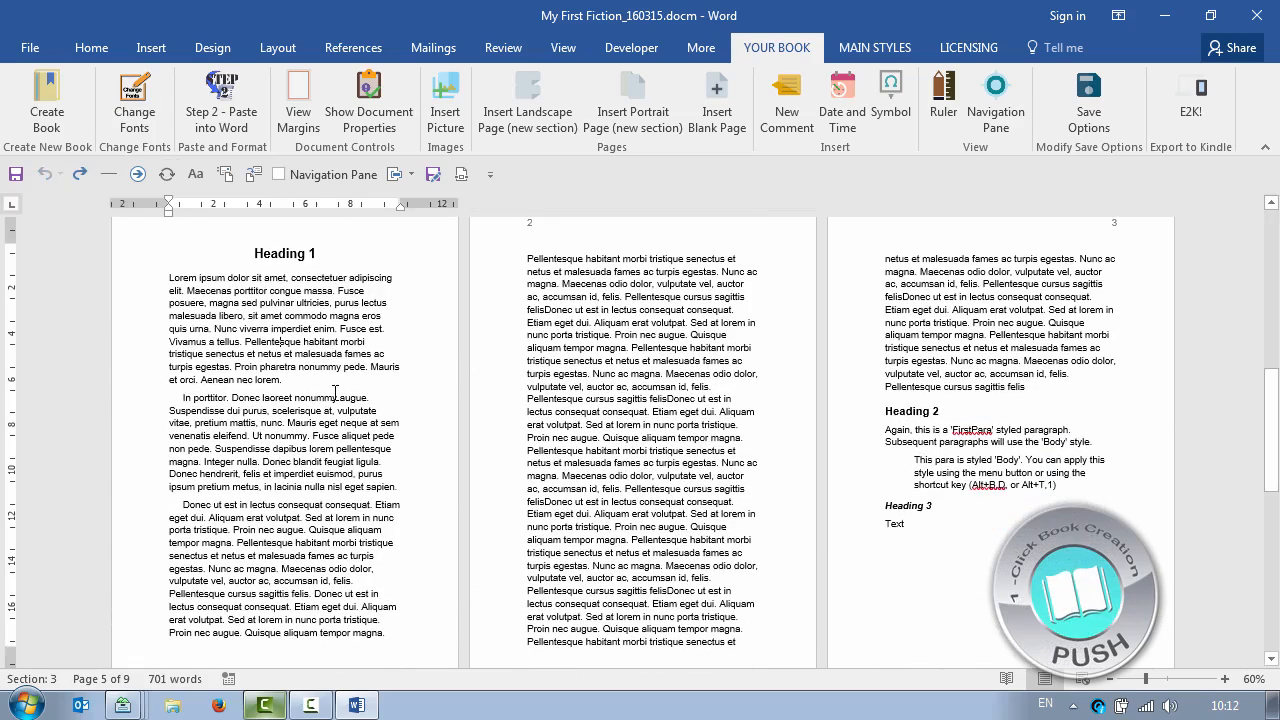
{"action": "key", "text": "ctrl+y"}
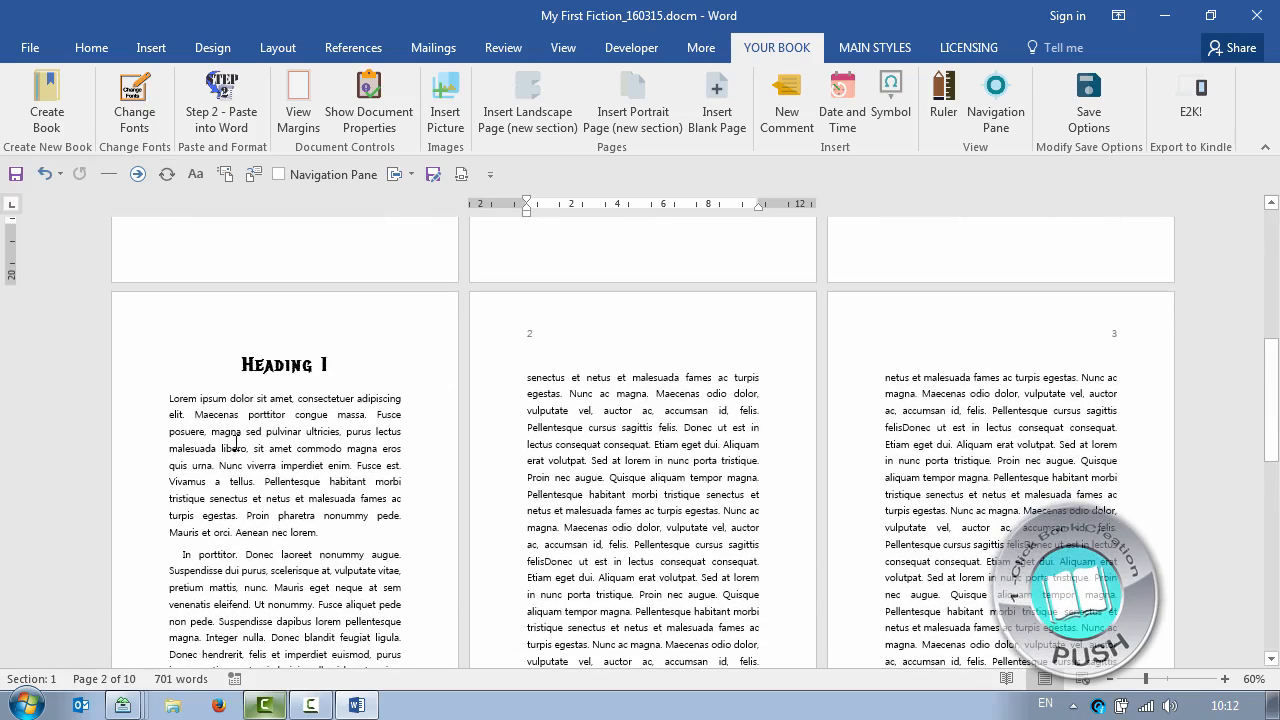
{"action": "scroll", "coordinate": [405, 441], "scroll_direction": "up", "scroll_amount": 10}
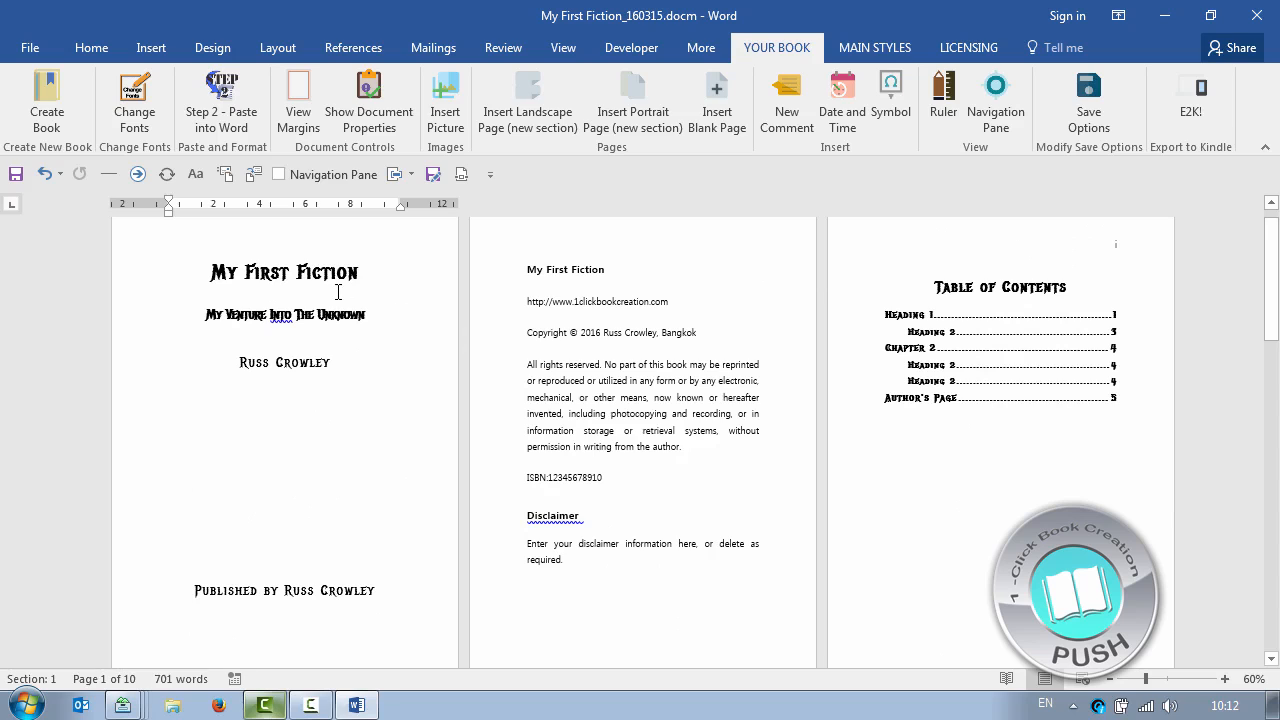
Change the book's fonts with the template Living Hell & Garamond.dotx from the Horror font packs folder of 1-Click Book Creation Pro (Personal).
{"action": "left_click", "coordinate": [133, 112]}
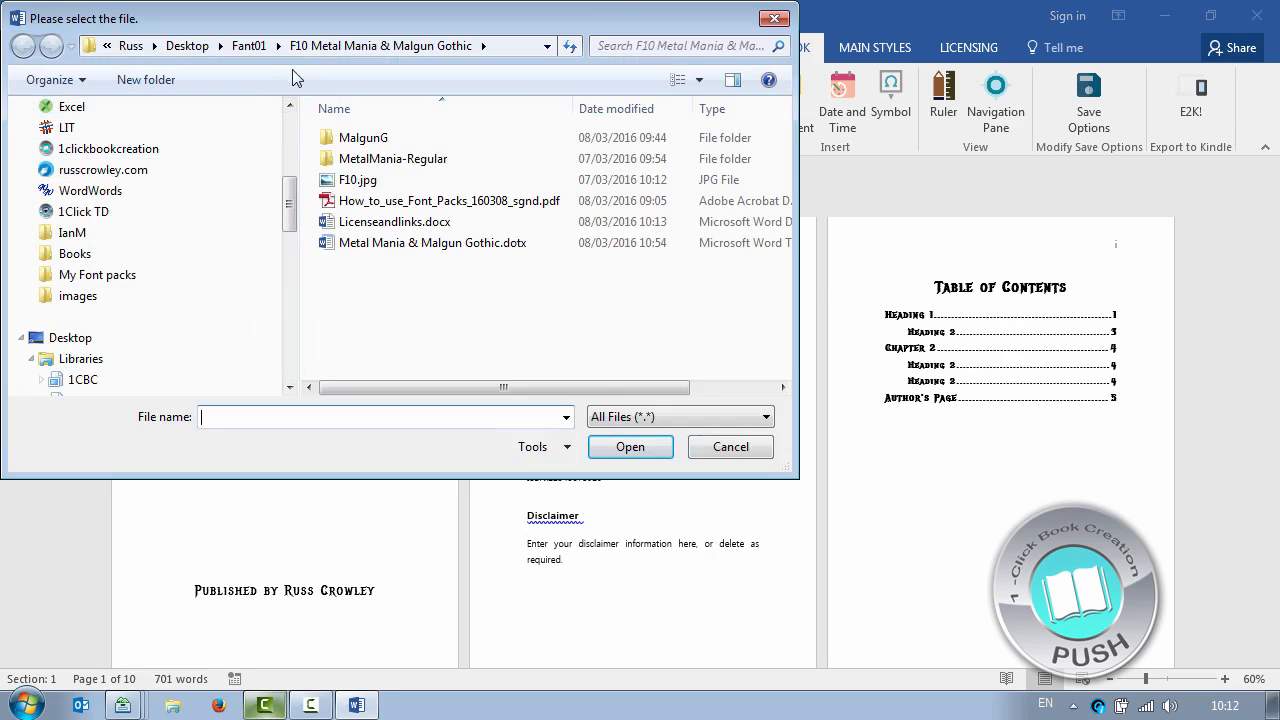
{"action": "left_click", "coordinate": [188, 46]}
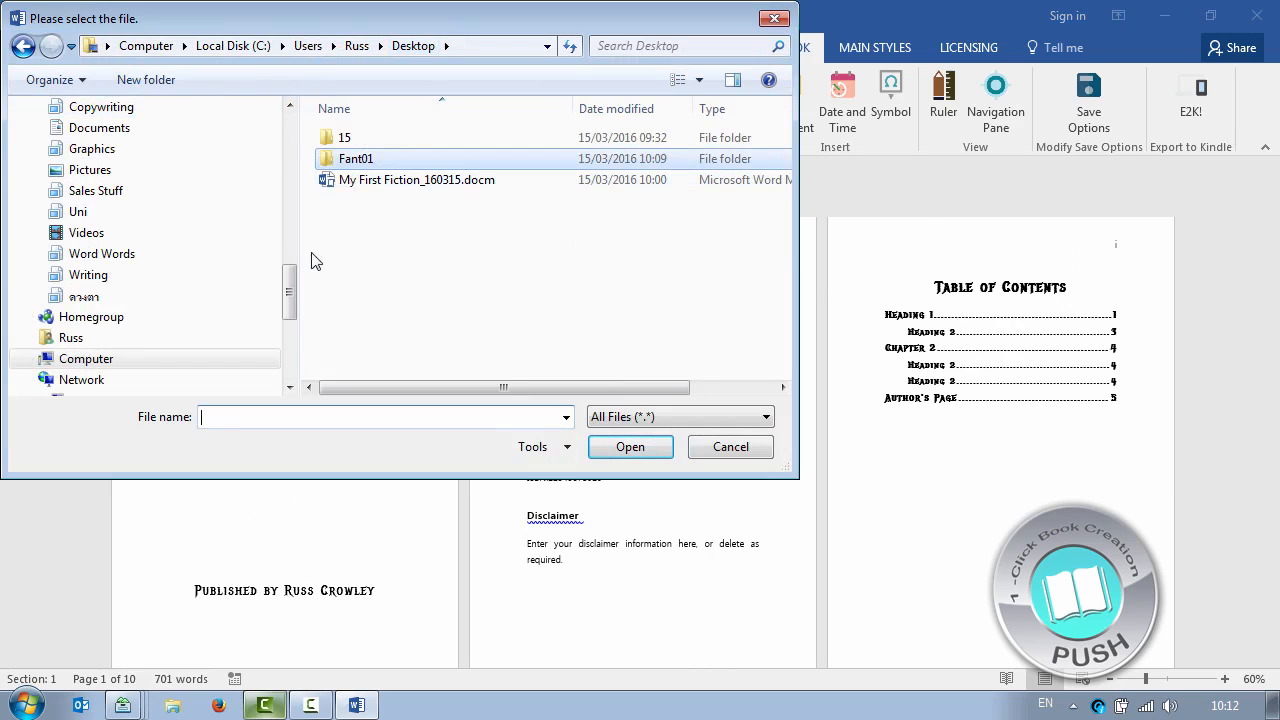
{"action": "left_click_drag", "start_coordinate": [287, 285], "coordinate": [287, 160]}
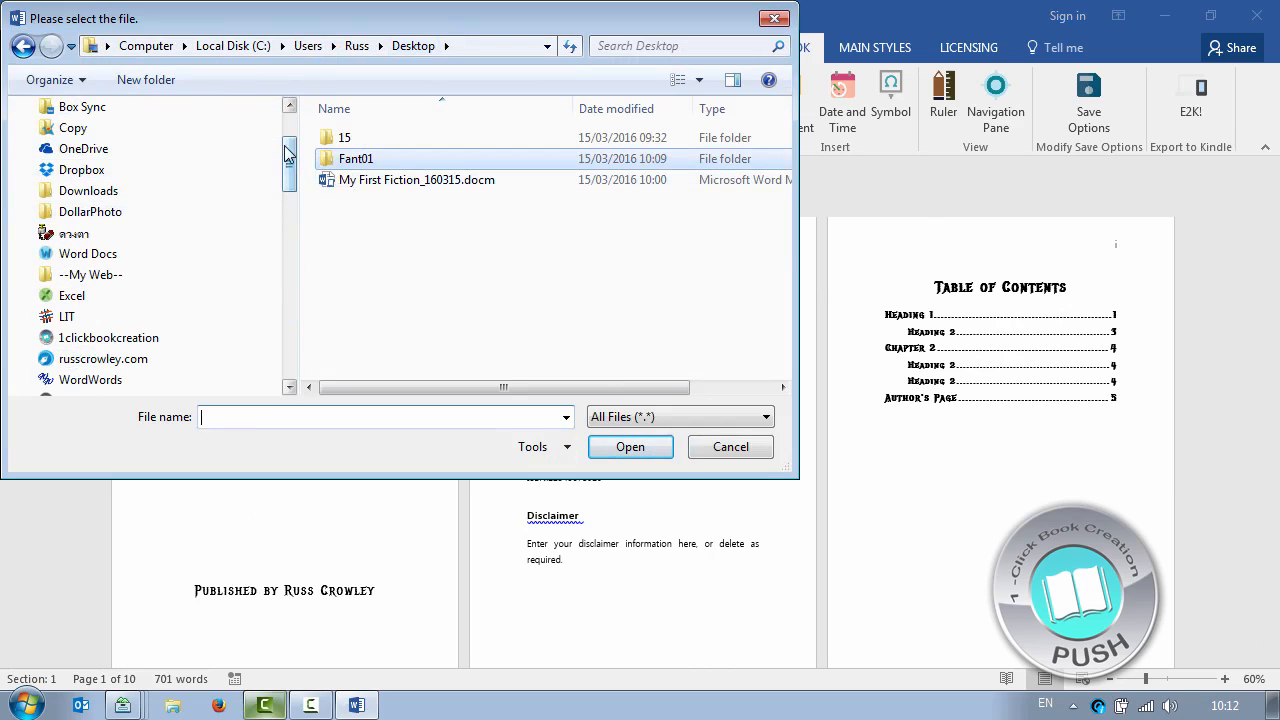
{"action": "scroll", "coordinate": [60, 183], "scroll_direction": "up", "scroll_amount": 2}
{"action": "left_click", "coordinate": [60, 183]}
{"action": "double_click", "coordinate": [390, 246]}
{"action": "double_click", "coordinate": [372, 190]}
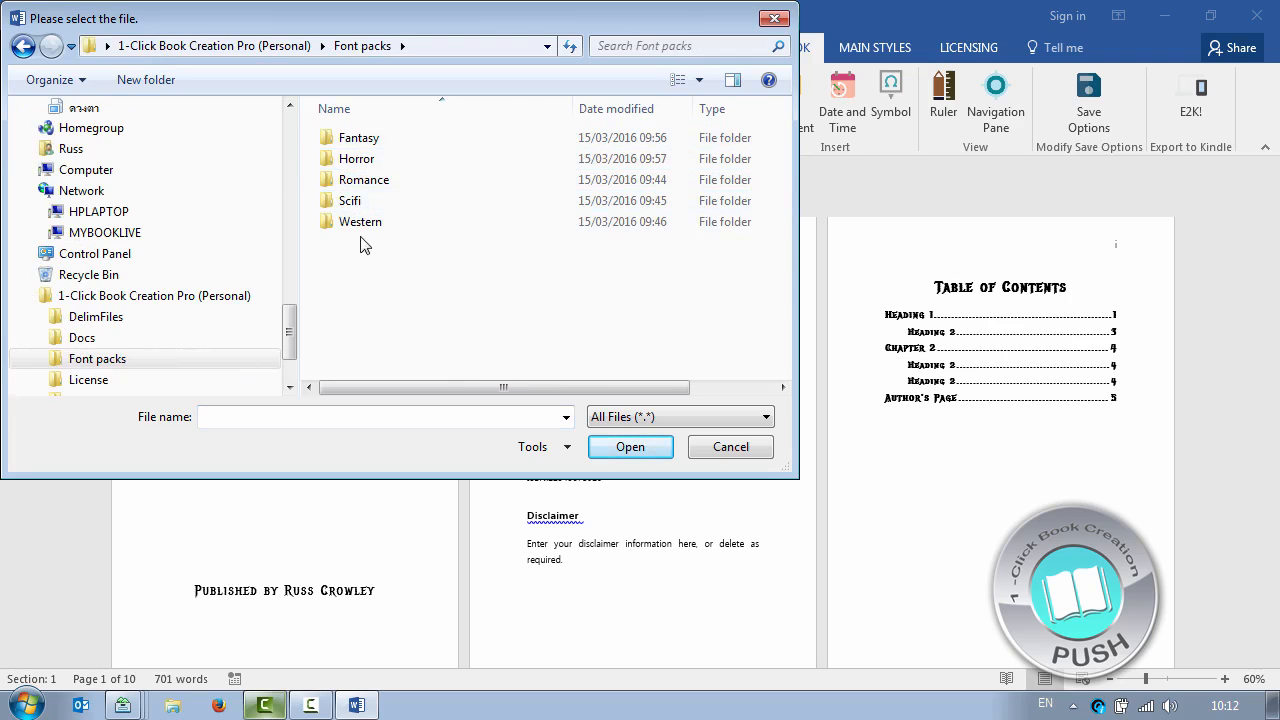
{"action": "double_click", "coordinate": [356, 159]}
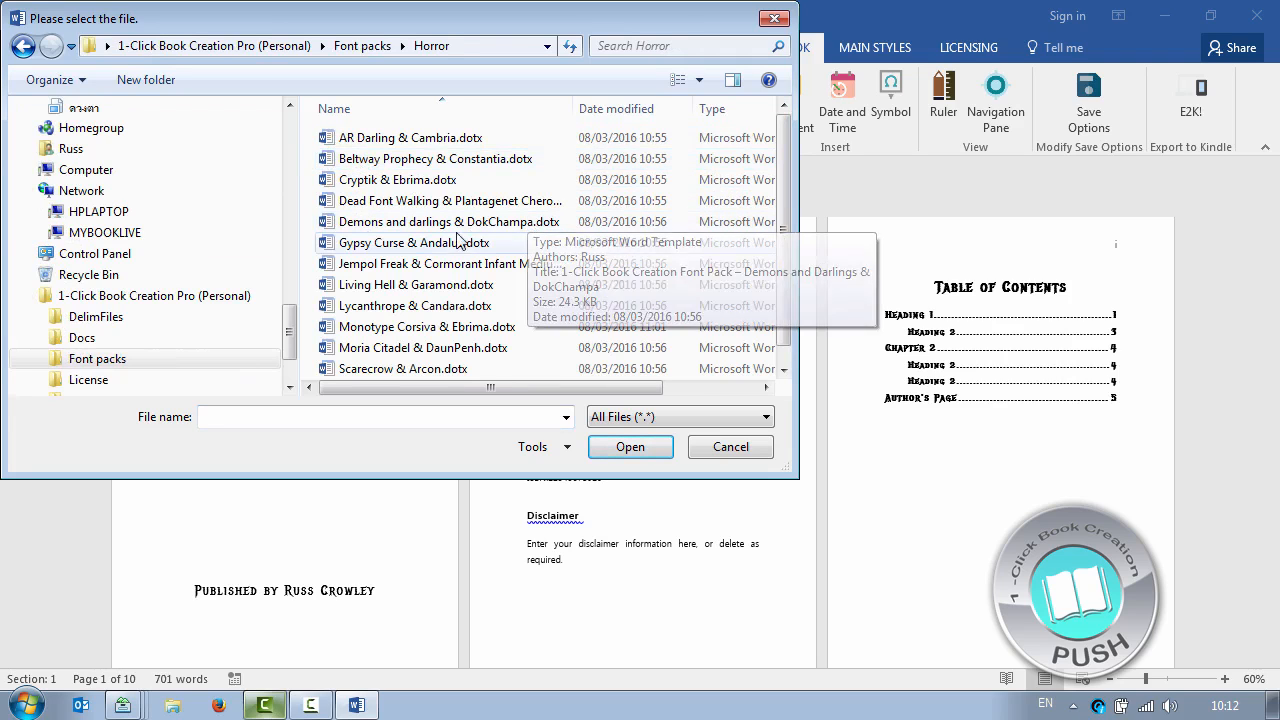
{"action": "left_click", "coordinate": [405, 264]}
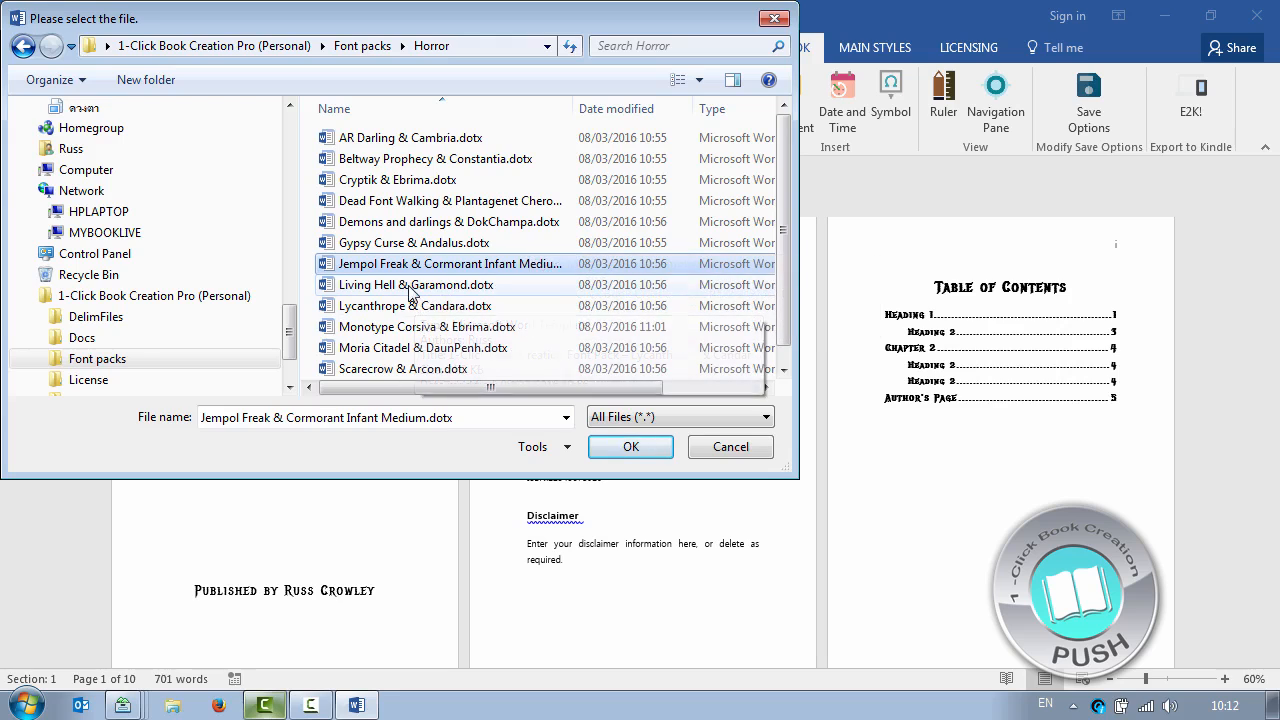
{"action": "left_click", "coordinate": [416, 286]}
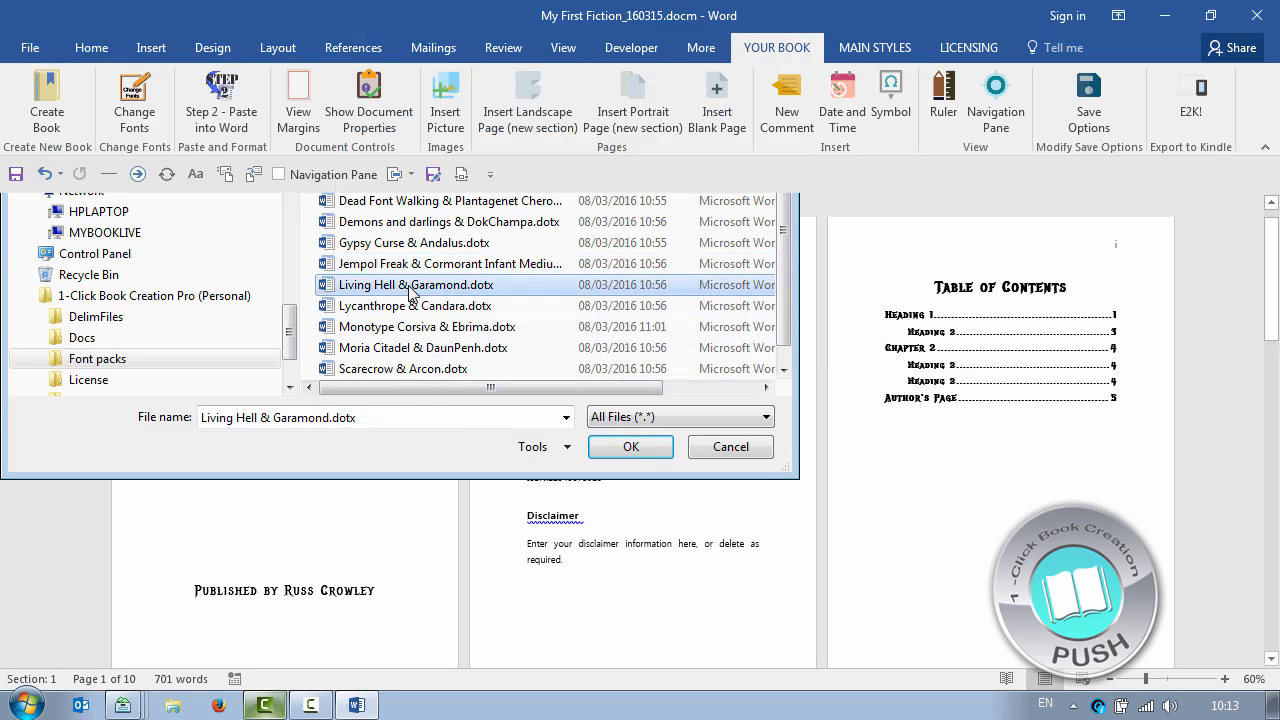
{"action": "double_click", "coordinate": [410, 287]}
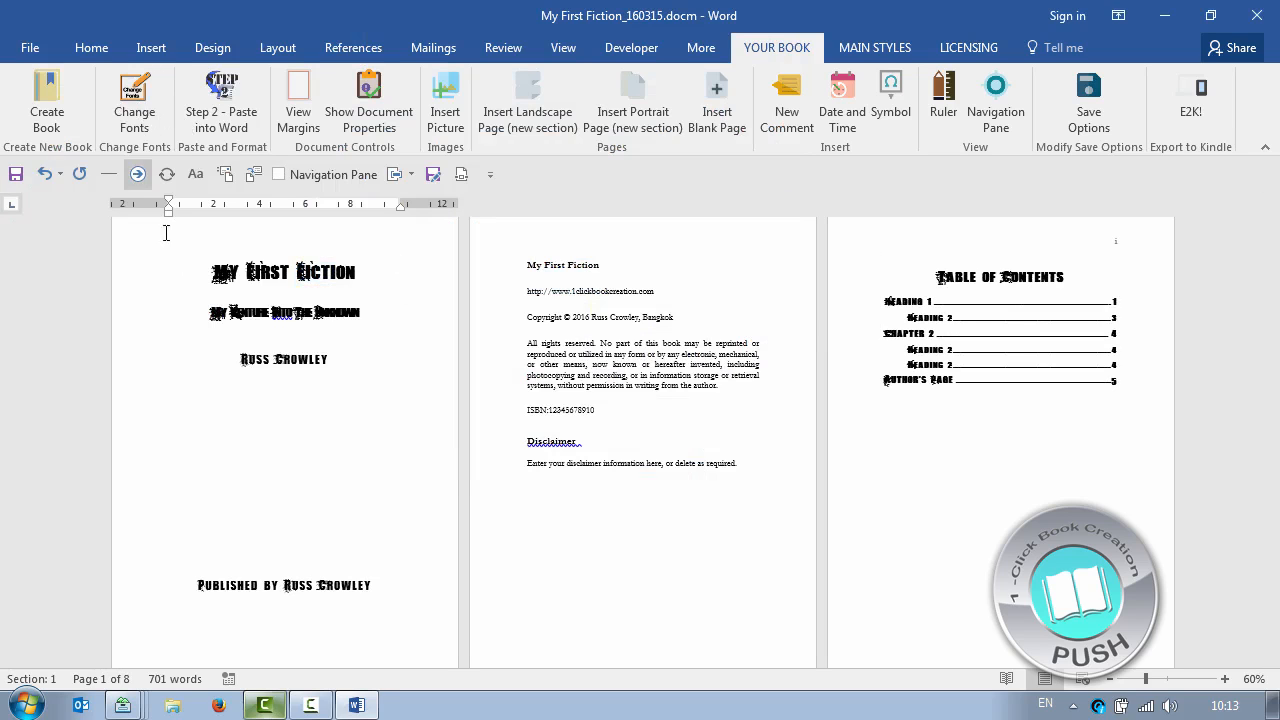
Check the title and chapter pages, and change the book's fonts with the Horror template Moria Citadel & DaunPenh.dotx.
{"action": "scroll", "coordinate": [217, 296], "scroll_direction": "up", "scroll_amount": 7, "text": "ctrl"}
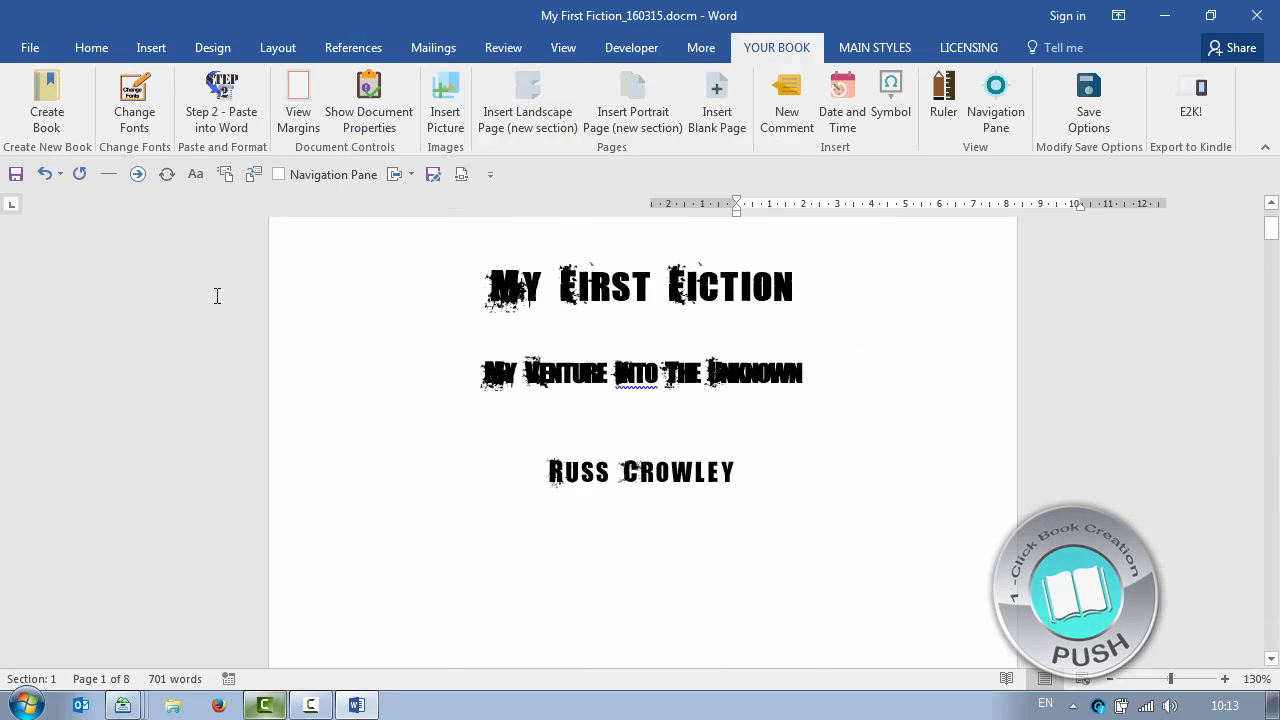
{"action": "scroll", "coordinate": [593, 295], "scroll_direction": "down", "scroll_amount": 8, "text": "ctrl"}
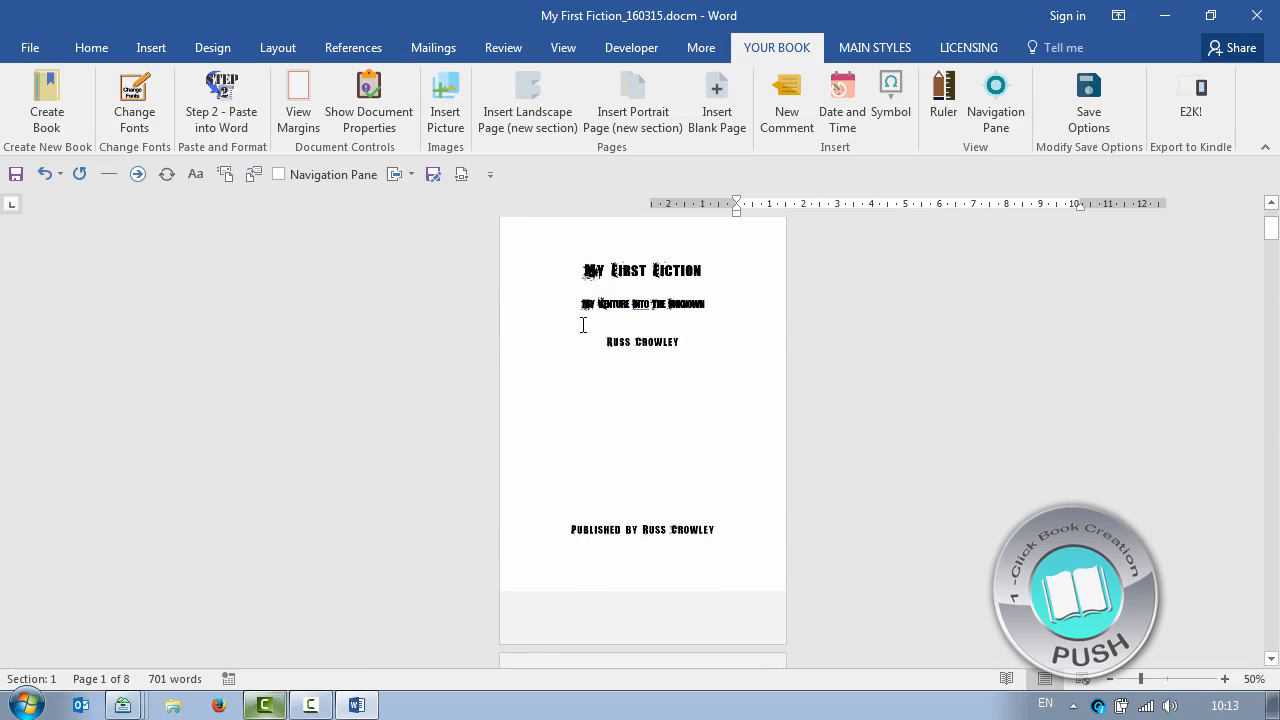
{"action": "scroll", "coordinate": [543, 357], "scroll_direction": "up", "scroll_amount": 2, "text": "ctrl"}
{"action": "scroll", "coordinate": [503, 394], "scroll_direction": "down", "scroll_amount": 10}
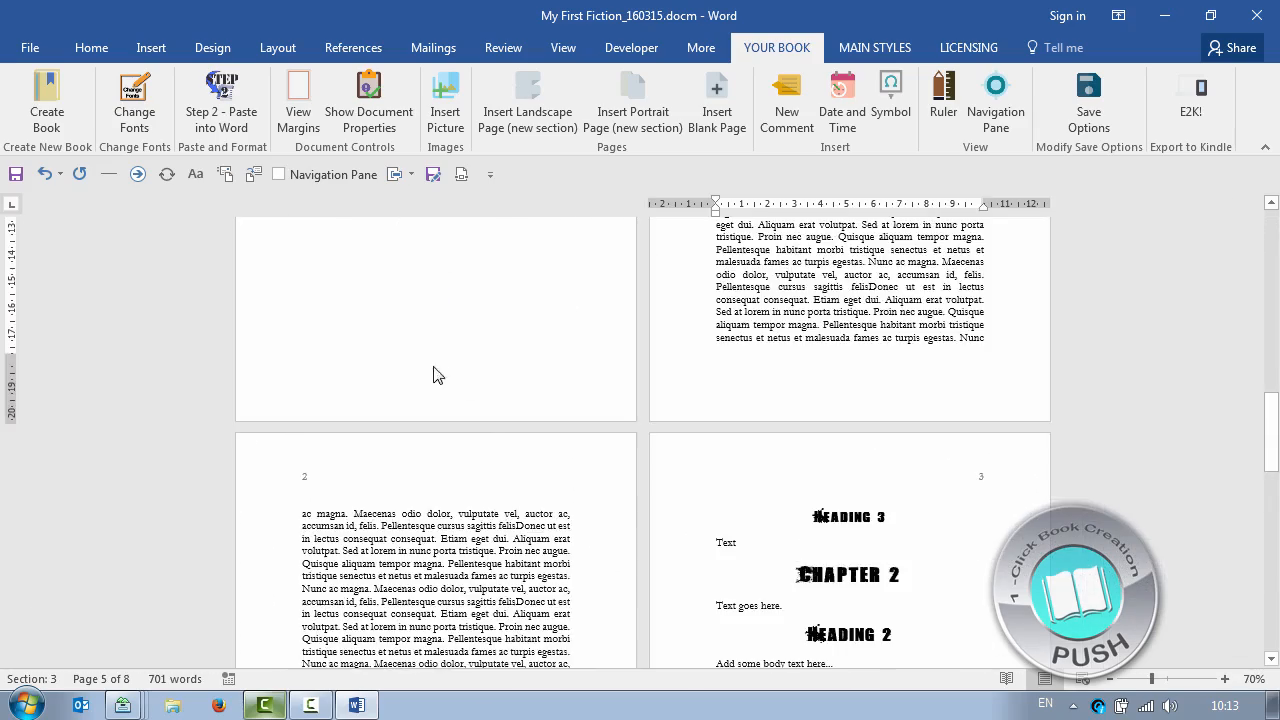
{"action": "scroll", "coordinate": [446, 376], "scroll_direction": "up", "scroll_amount": 5}
{"action": "left_click", "coordinate": [134, 105]}
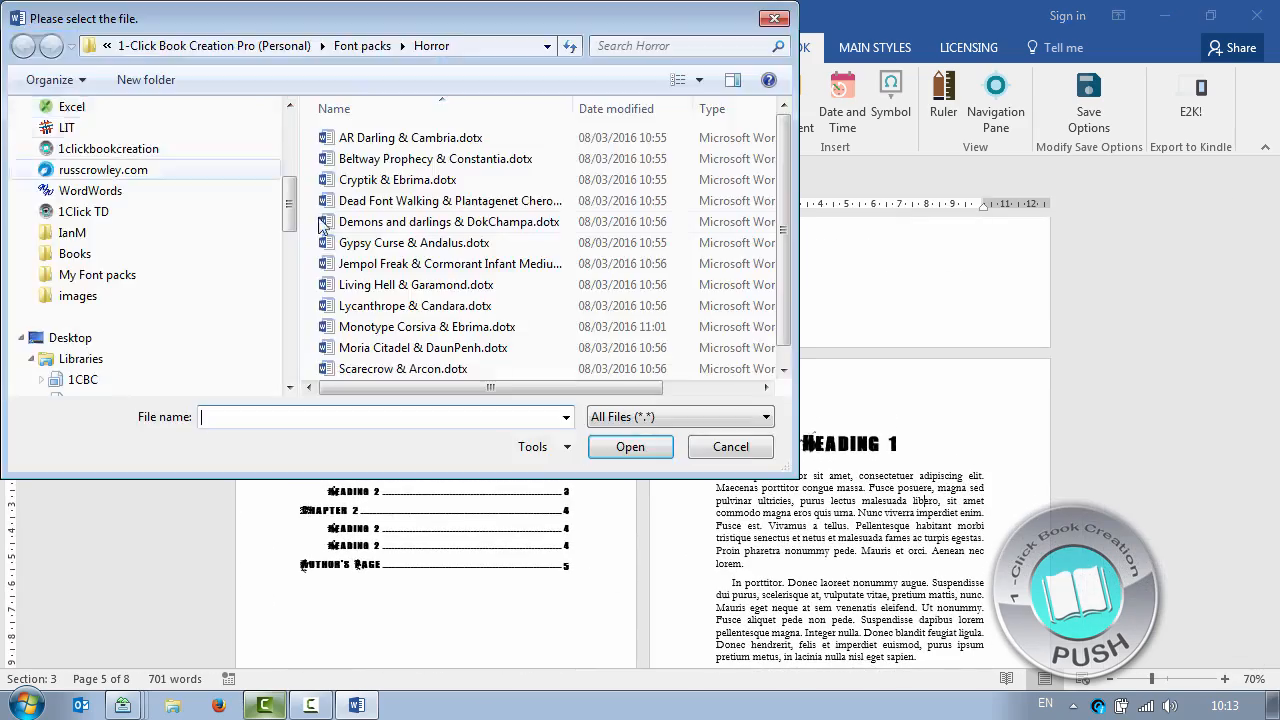
{"action": "double_click", "coordinate": [392, 347]}
{"action": "double_click", "coordinate": [391, 348]}
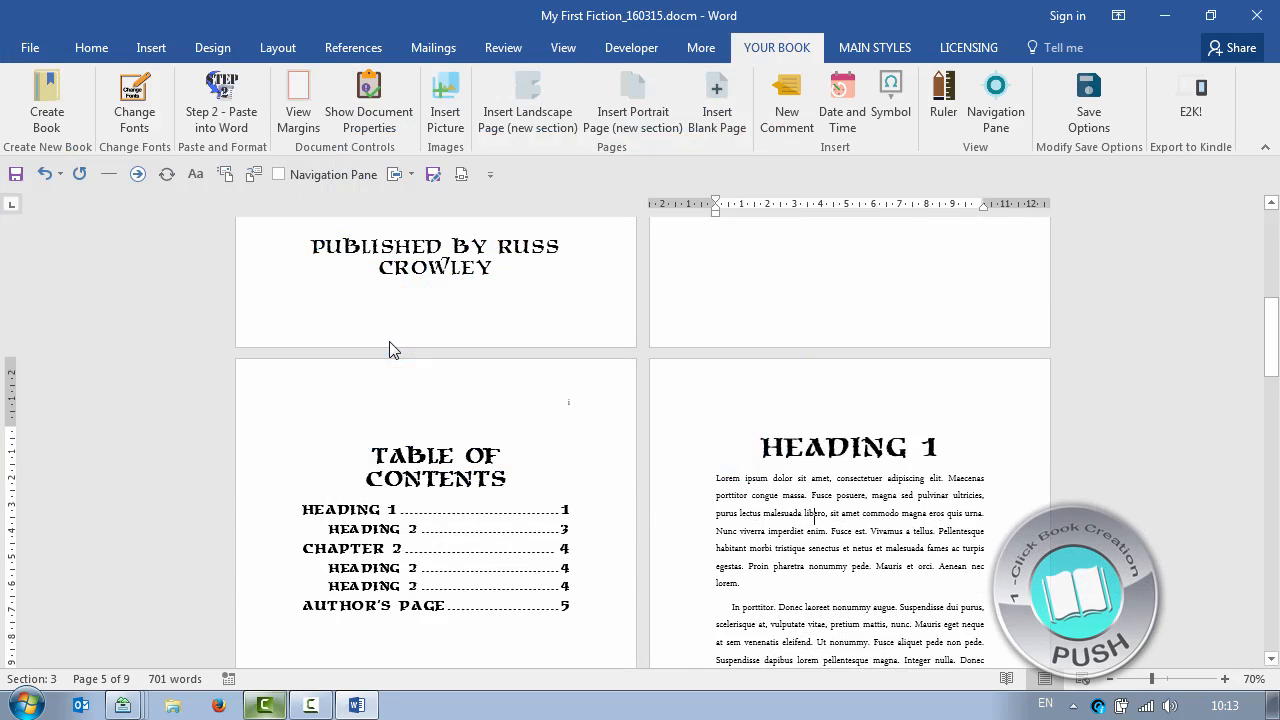
Change the book's fonts with the Horror template Cryptik & Ebrima.dotx.
{"action": "scroll", "coordinate": [389, 349], "scroll_direction": "down", "scroll_amount": 2}
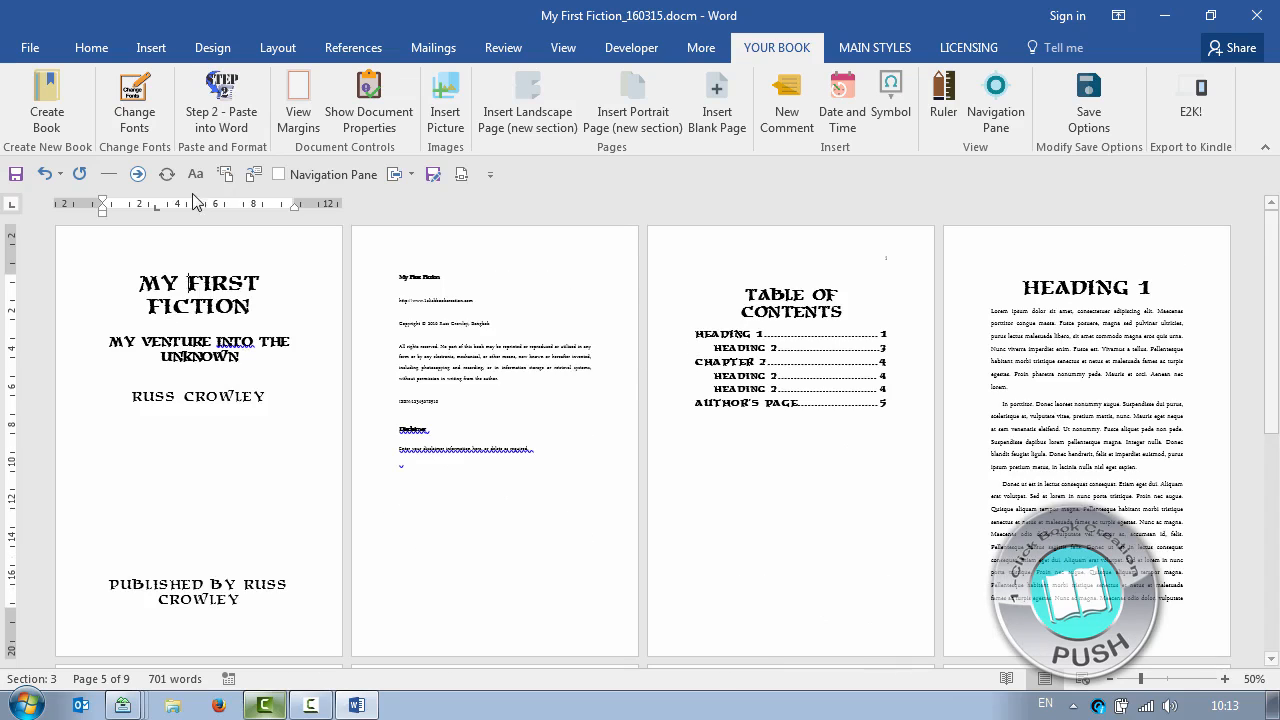
{"action": "left_click", "coordinate": [134, 105]}
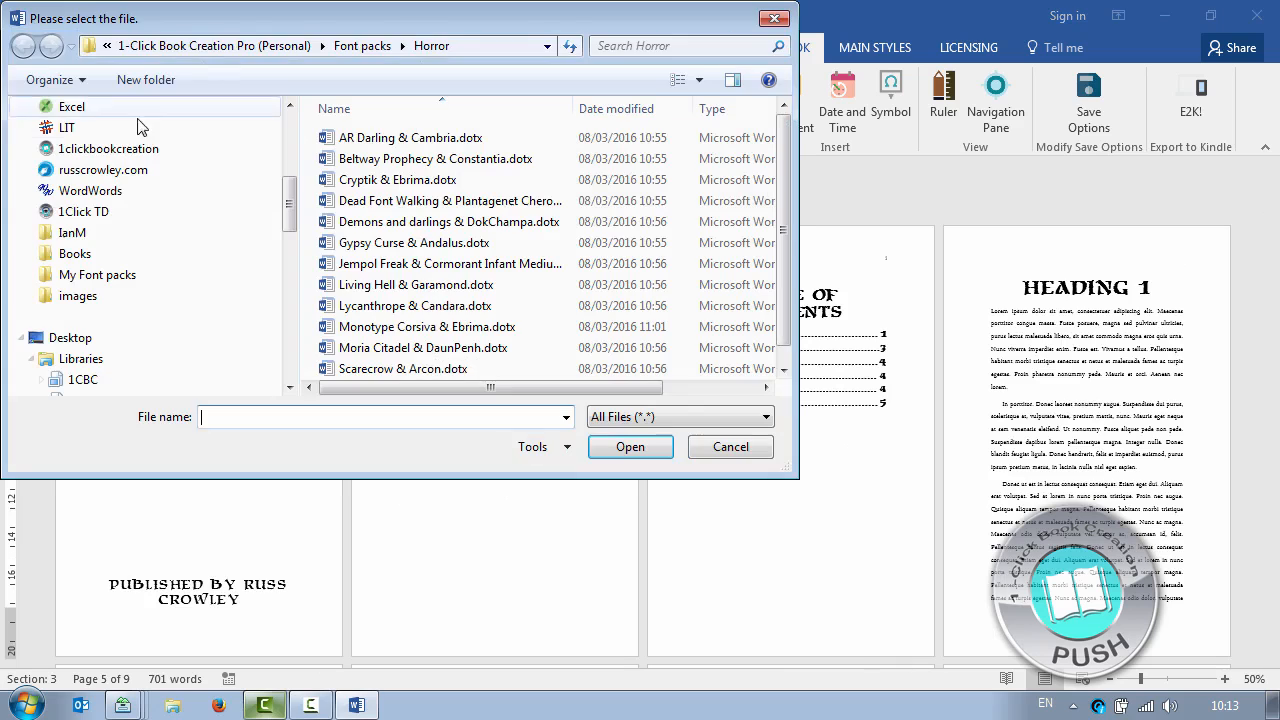
{"action": "left_click", "coordinate": [441, 184]}
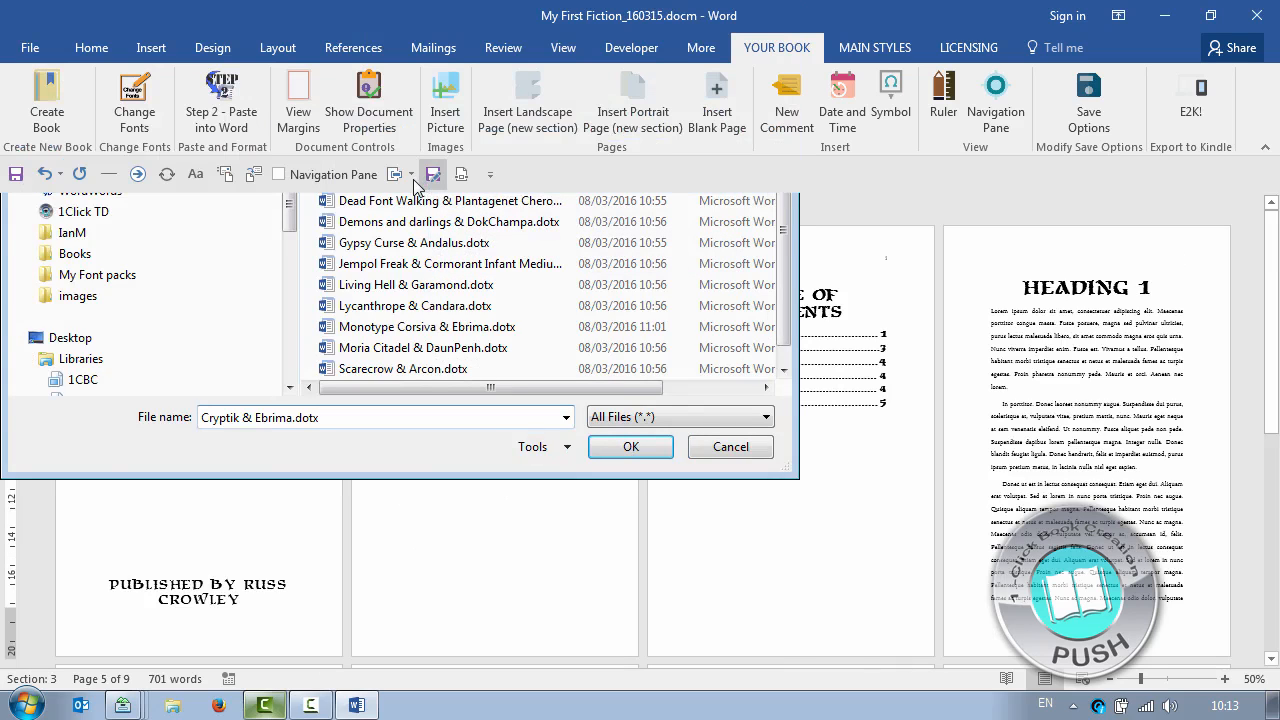
Check the restyled pages, and change the book's fonts with the template Sofia & Constantia.dotx from the Romance font packs folder.
{"action": "scroll", "coordinate": [590, 390], "scroll_direction": "down", "scroll_amount": 5}
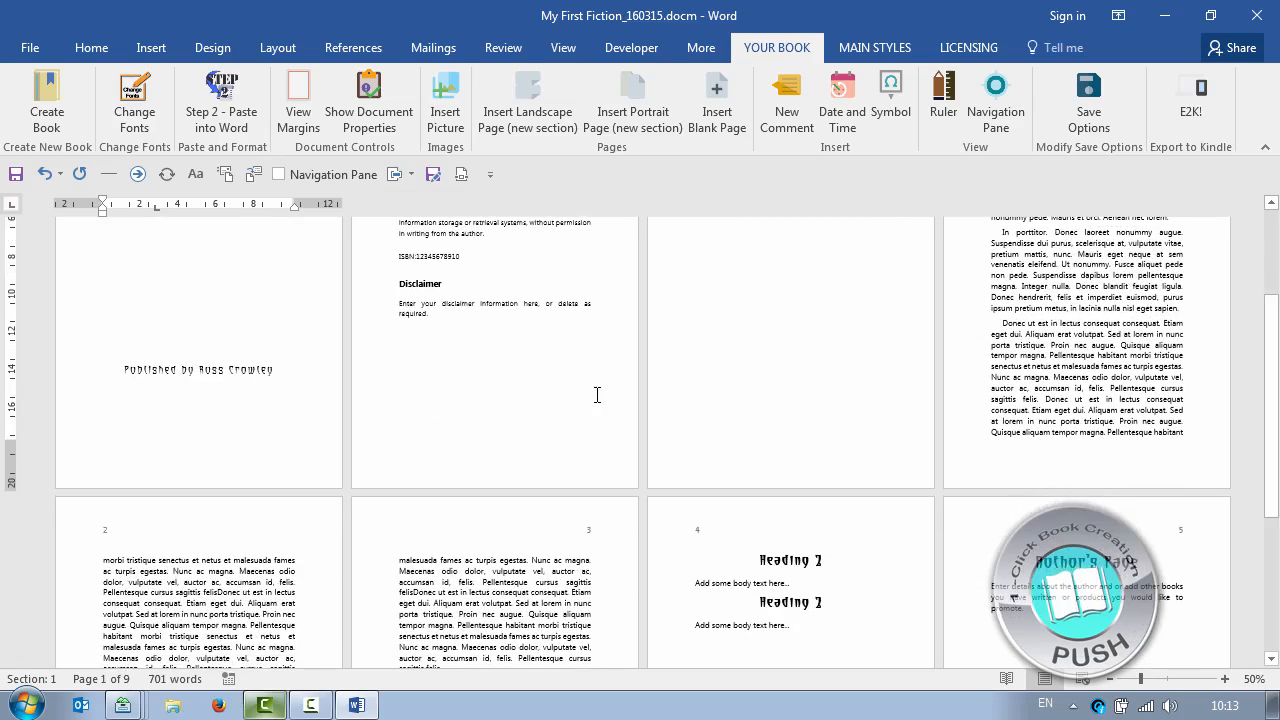
{"action": "scroll", "coordinate": [581, 386], "scroll_direction": "up", "scroll_amount": 4}
{"action": "left_click_drag", "start_coordinate": [276, 427], "coordinate": [126, 426]}
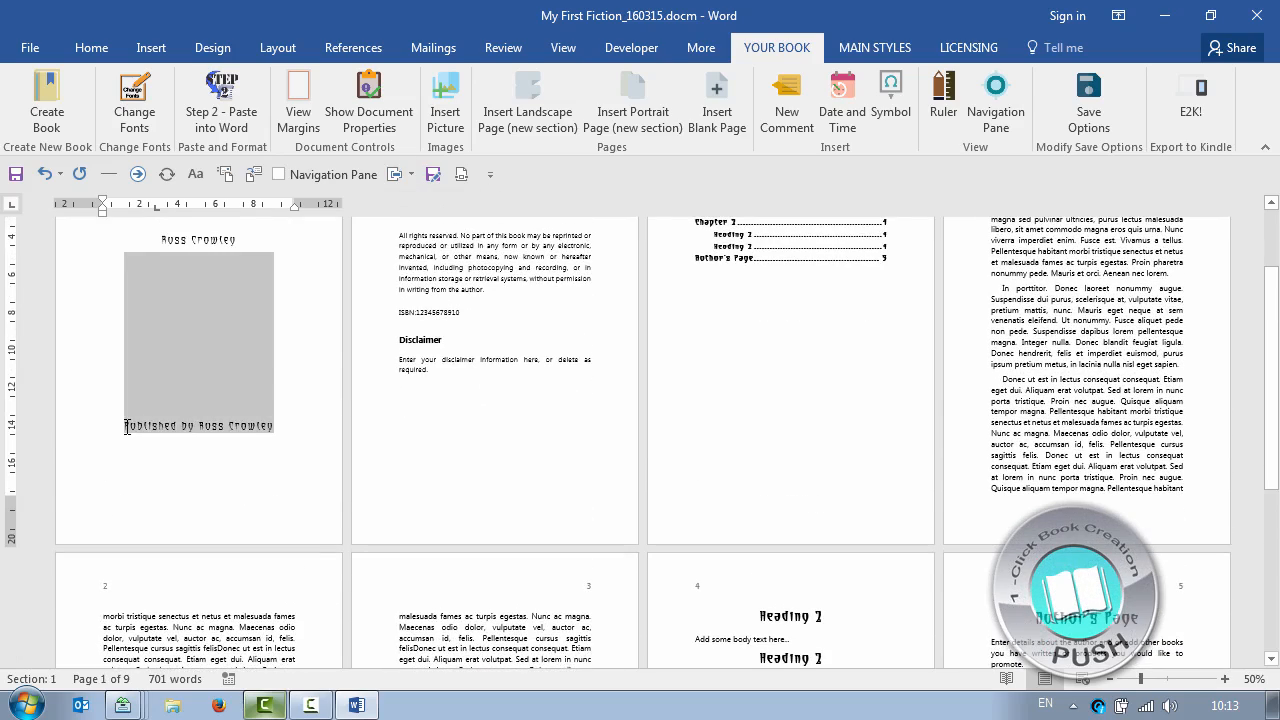
{"action": "left_click", "coordinate": [252, 310]}
{"action": "scroll", "coordinate": [438, 338], "scroll_direction": "up", "scroll_amount": 2}
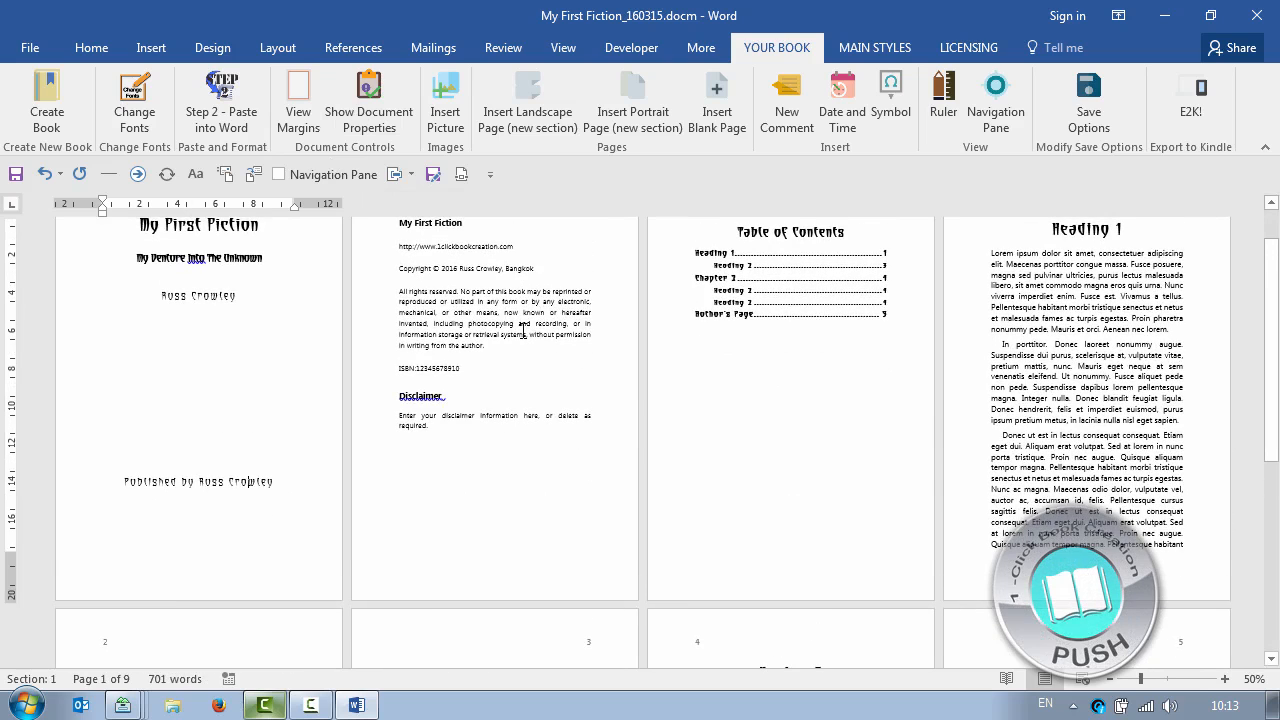
{"action": "scroll", "coordinate": [522, 331], "scroll_direction": "up", "scroll_amount": 2}
{"action": "left_click", "coordinate": [134, 100]}
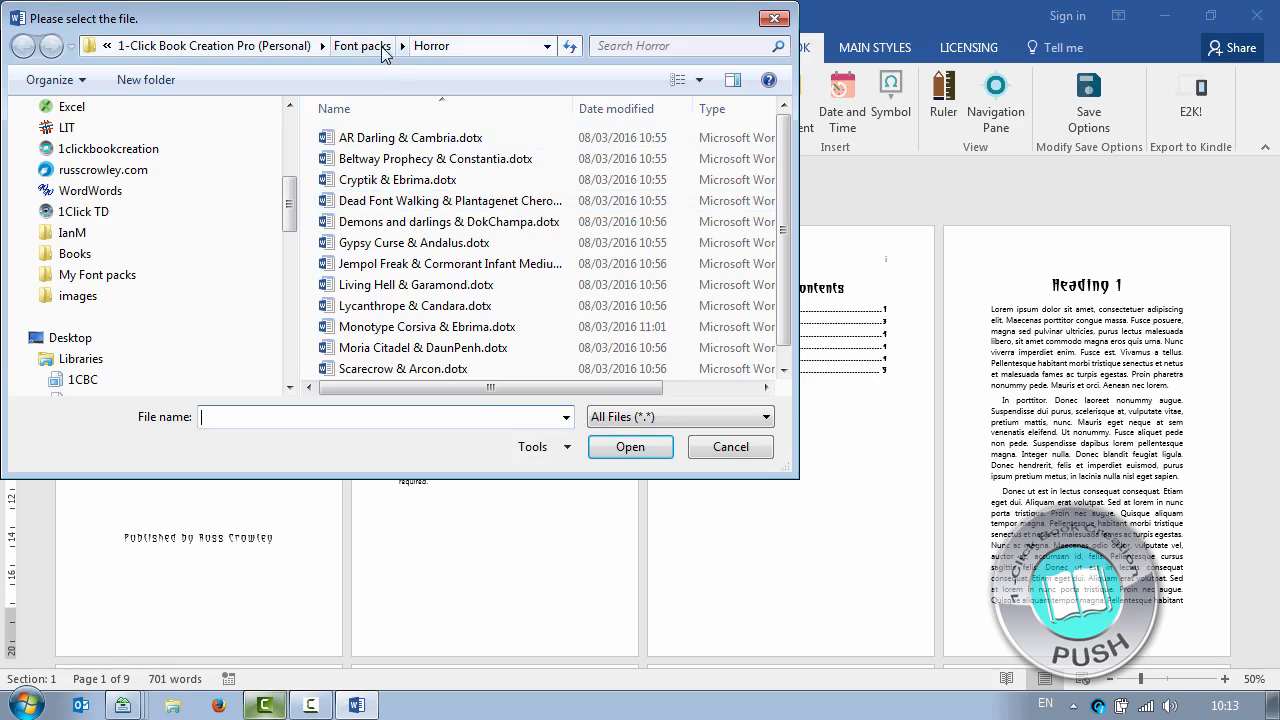
{"action": "left_click", "coordinate": [376, 45]}
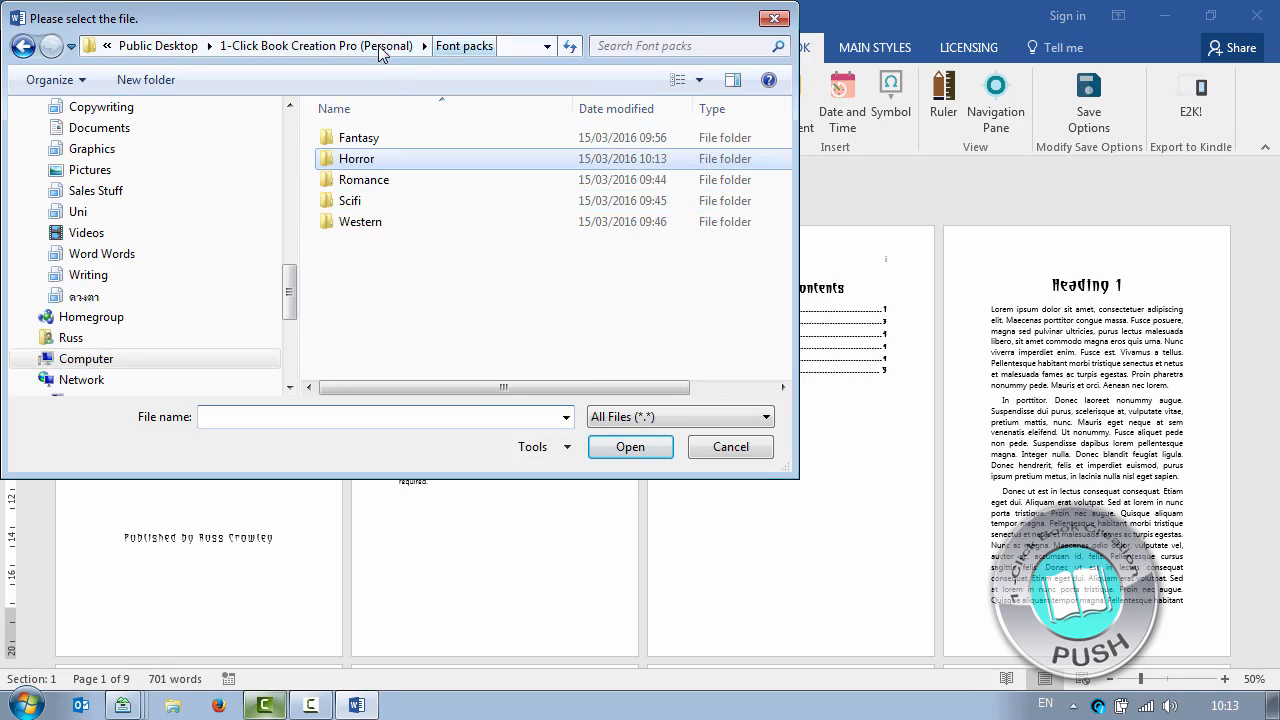
{"action": "double_click", "coordinate": [352, 181]}
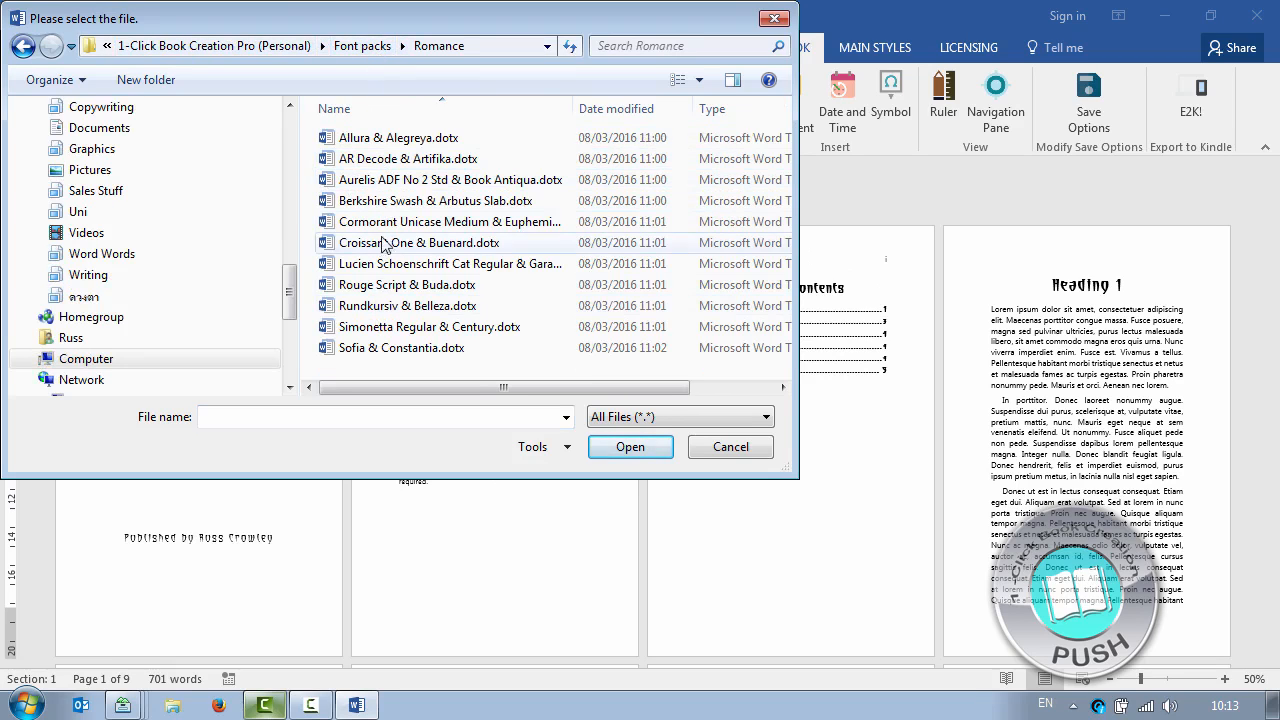
{"action": "double_click", "coordinate": [380, 349]}
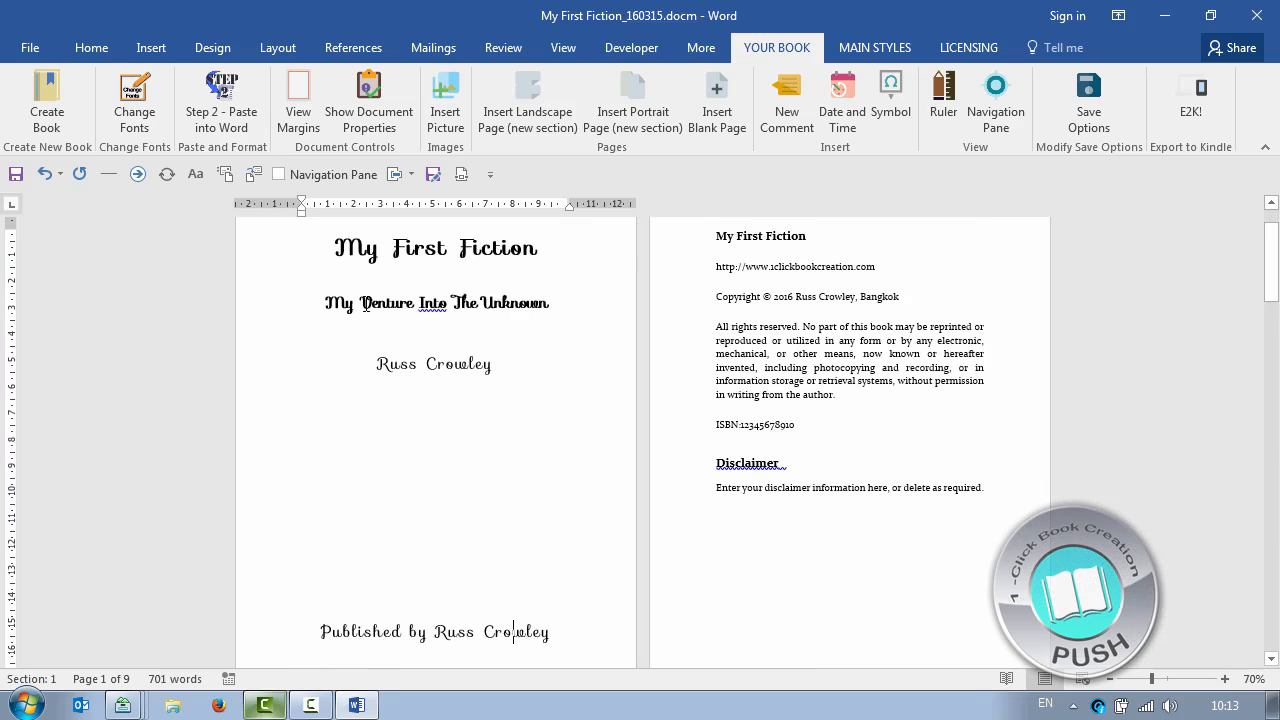
Change the book's fonts with the Romance template Allura & Alegreya.dotx.
{"action": "left_click", "coordinate": [136, 116]}
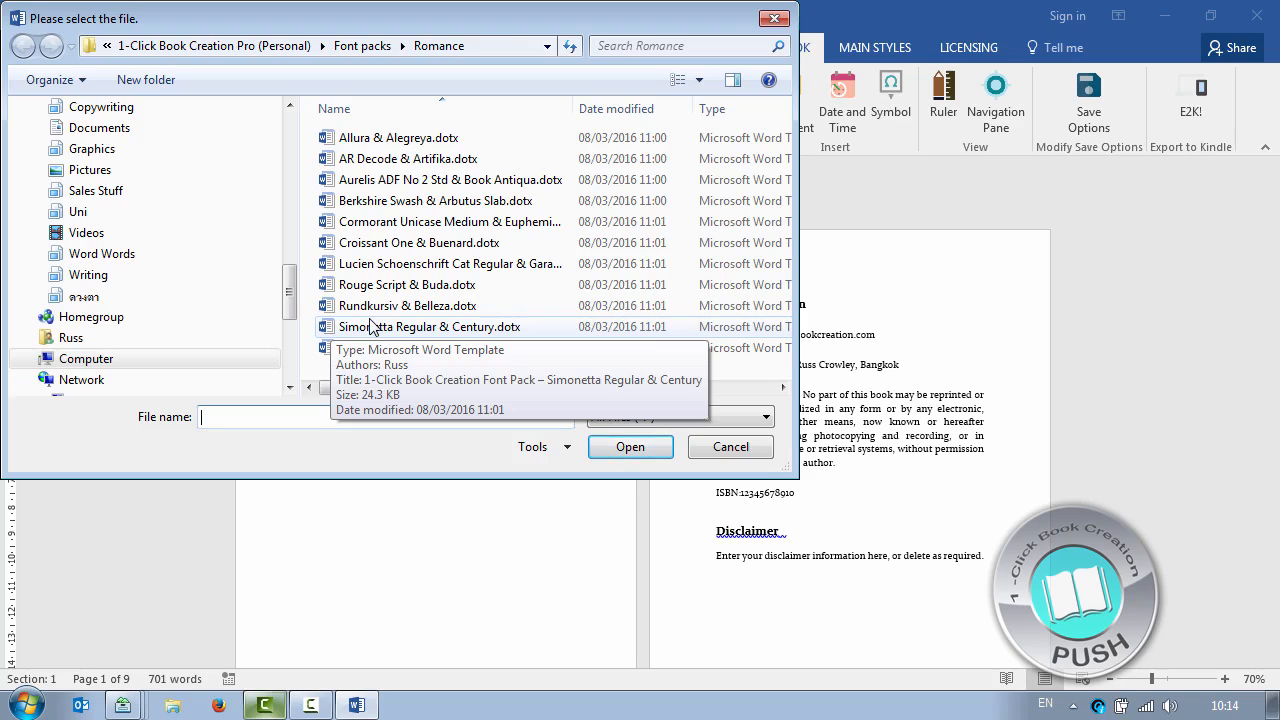
{"action": "left_click", "coordinate": [405, 158]}
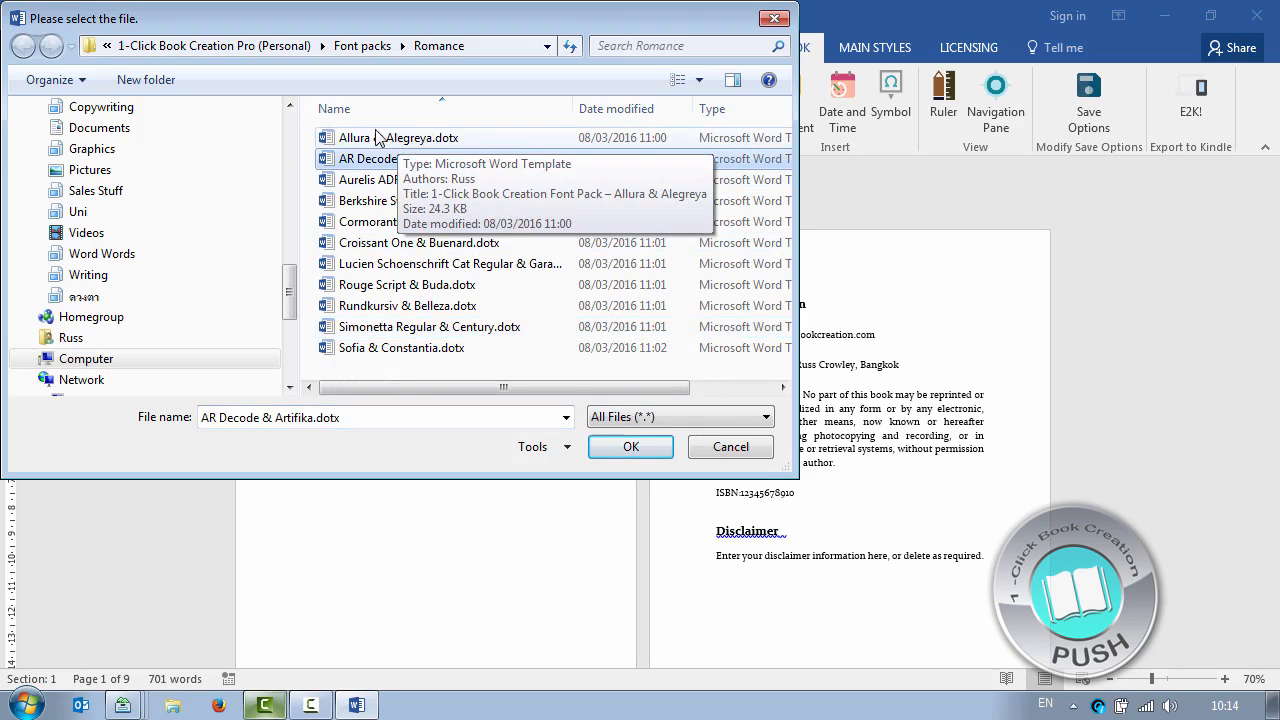
{"action": "left_click", "coordinate": [383, 138]}
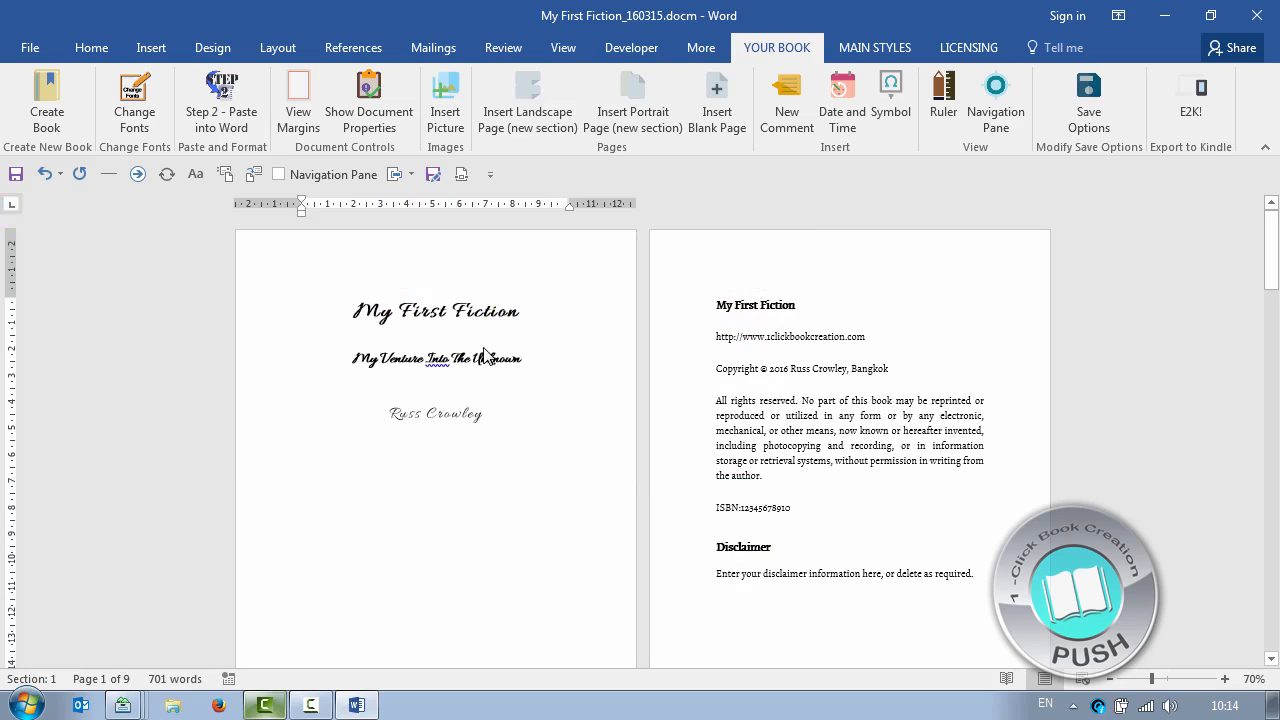
Change the book's fonts with the template King Richard & Lao UI.dotx from the Fantasy font packs folder.
{"action": "left_click", "coordinate": [134, 100]}
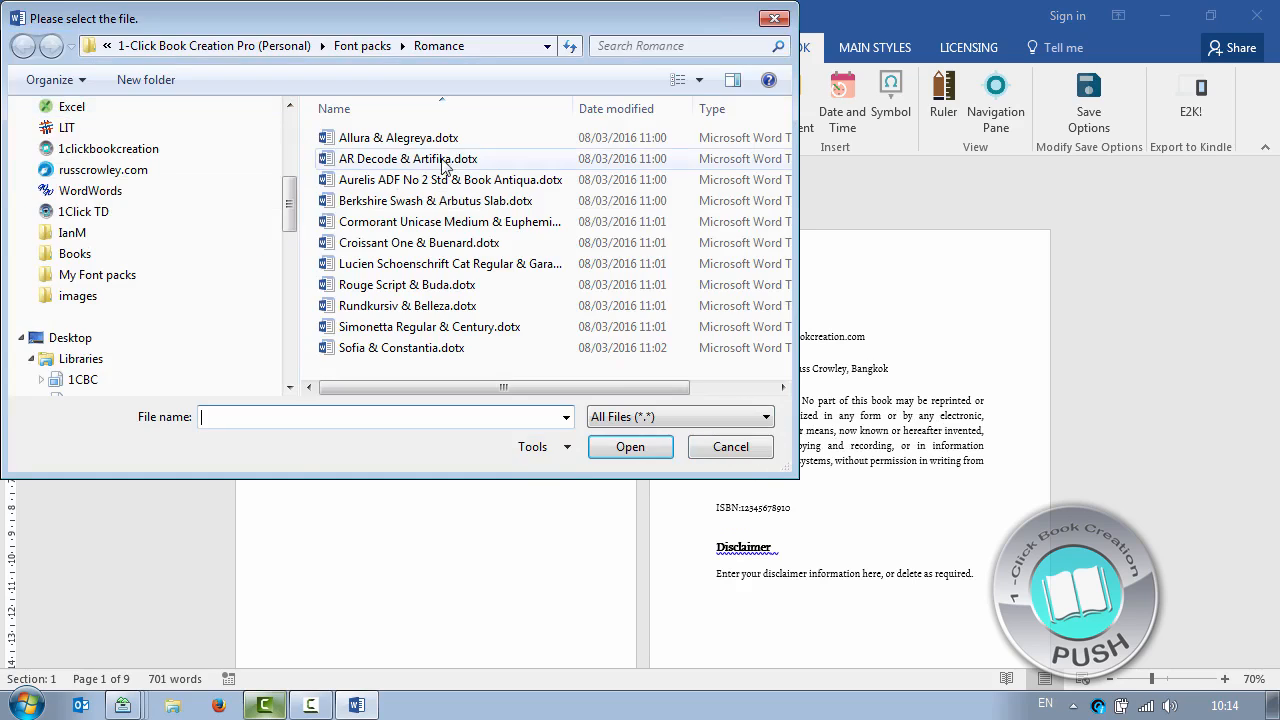
{"action": "left_click", "coordinate": [366, 46]}
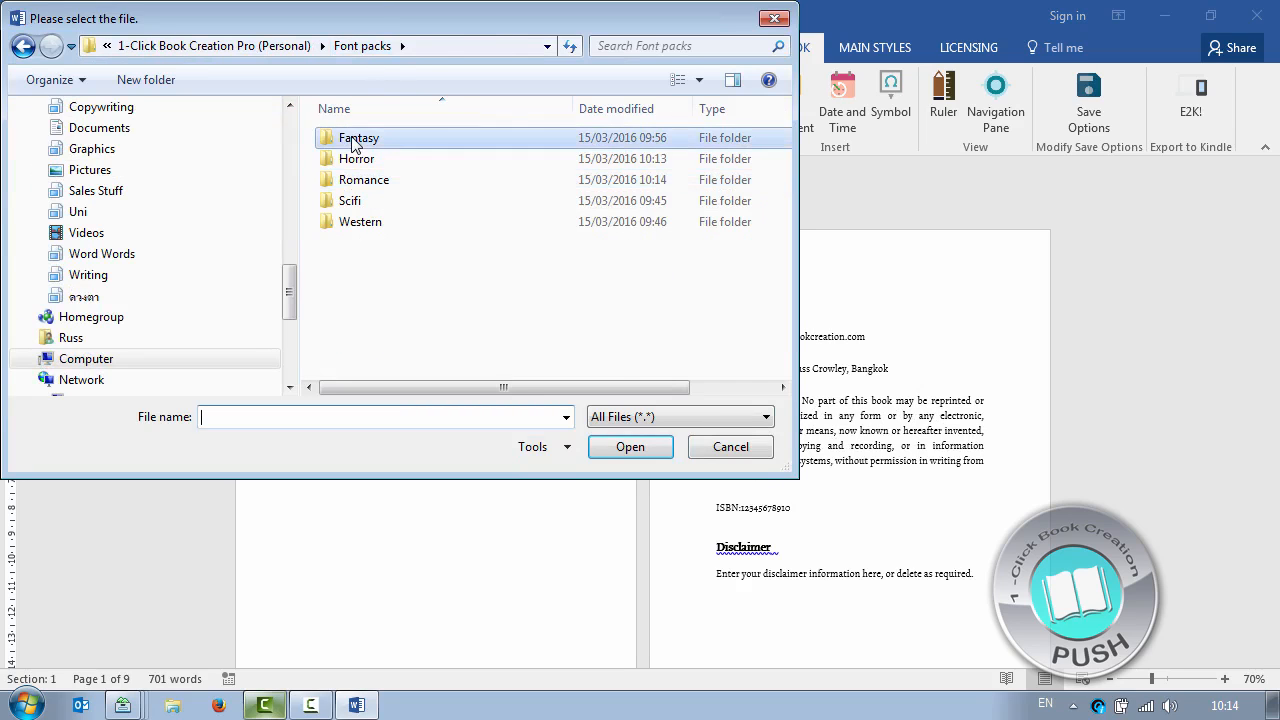
{"action": "double_click", "coordinate": [352, 143]}
{"action": "double_click", "coordinate": [400, 287]}
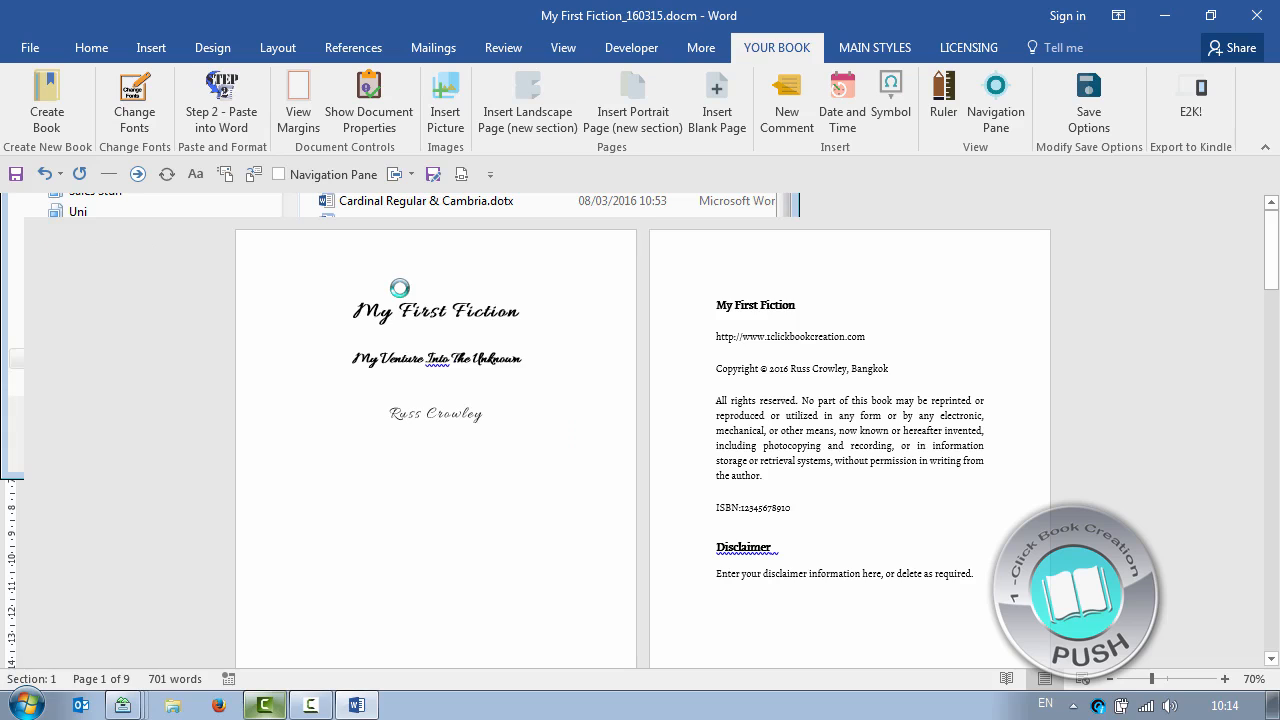
Check the restyled pages, and change the book's fonts with the Fantasy template Goudy Mediaeval Regular & Khmer UI.dotx.
{"action": "scroll", "coordinate": [757, 402], "scroll_direction": "down", "scroll_amount": 5}
{"action": "scroll", "coordinate": [762, 425], "scroll_direction": "down", "scroll_amount": 4}
{"action": "scroll", "coordinate": [674, 420], "scroll_direction": "up", "scroll_amount": 7}
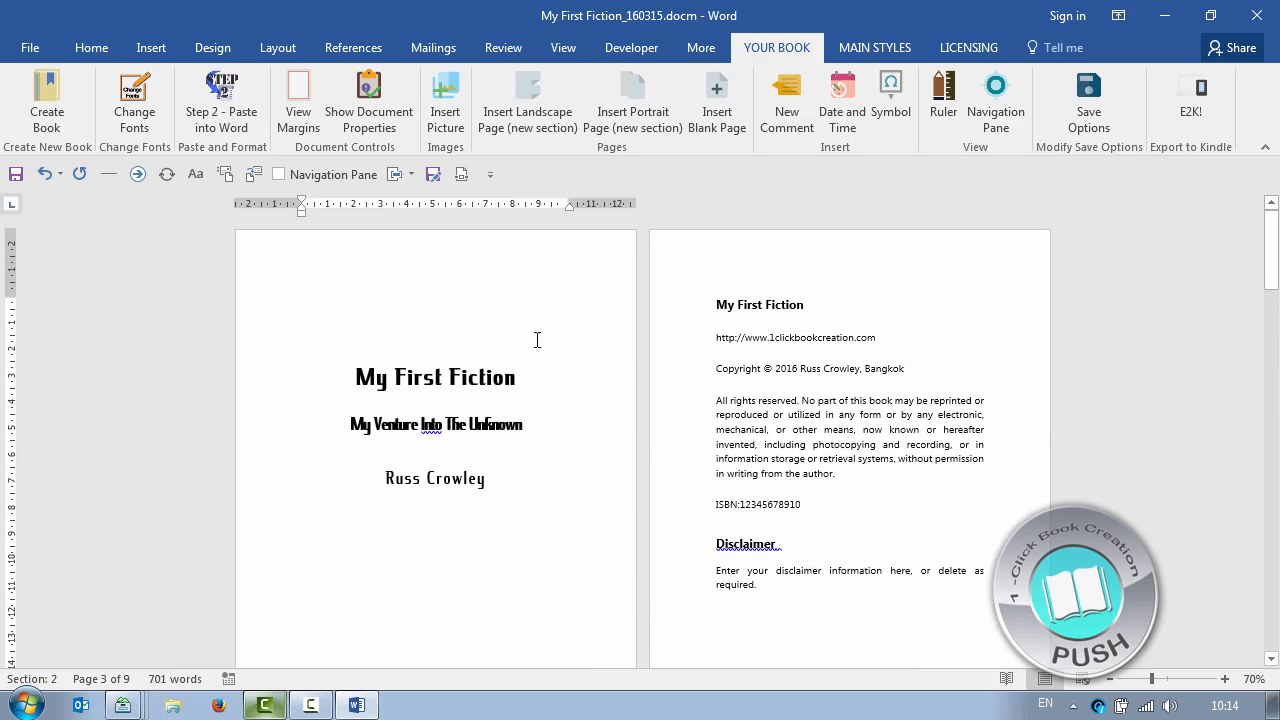
{"action": "left_click", "coordinate": [150, 100]}
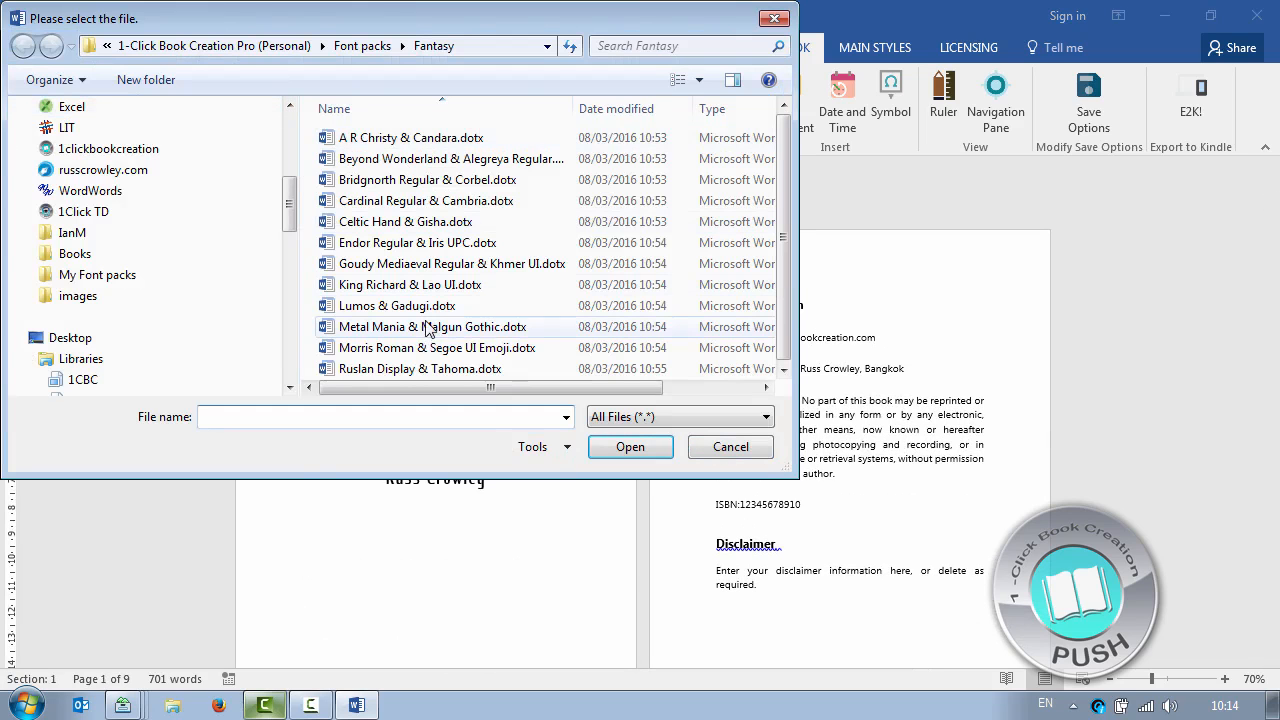
{"action": "double_click", "coordinate": [393, 266]}
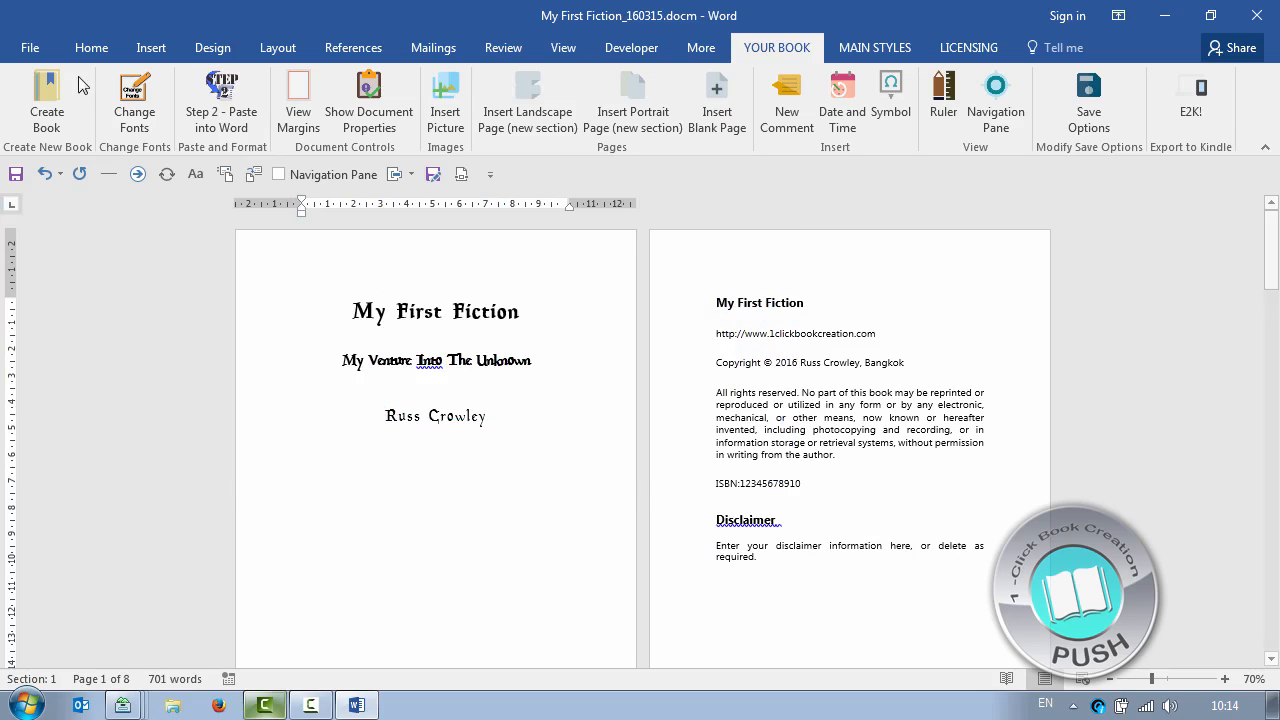
Change the book's fonts with the Fantasy template Endor Regular & Iris UPC.dotx.
{"action": "left_click", "coordinate": [134, 100]}
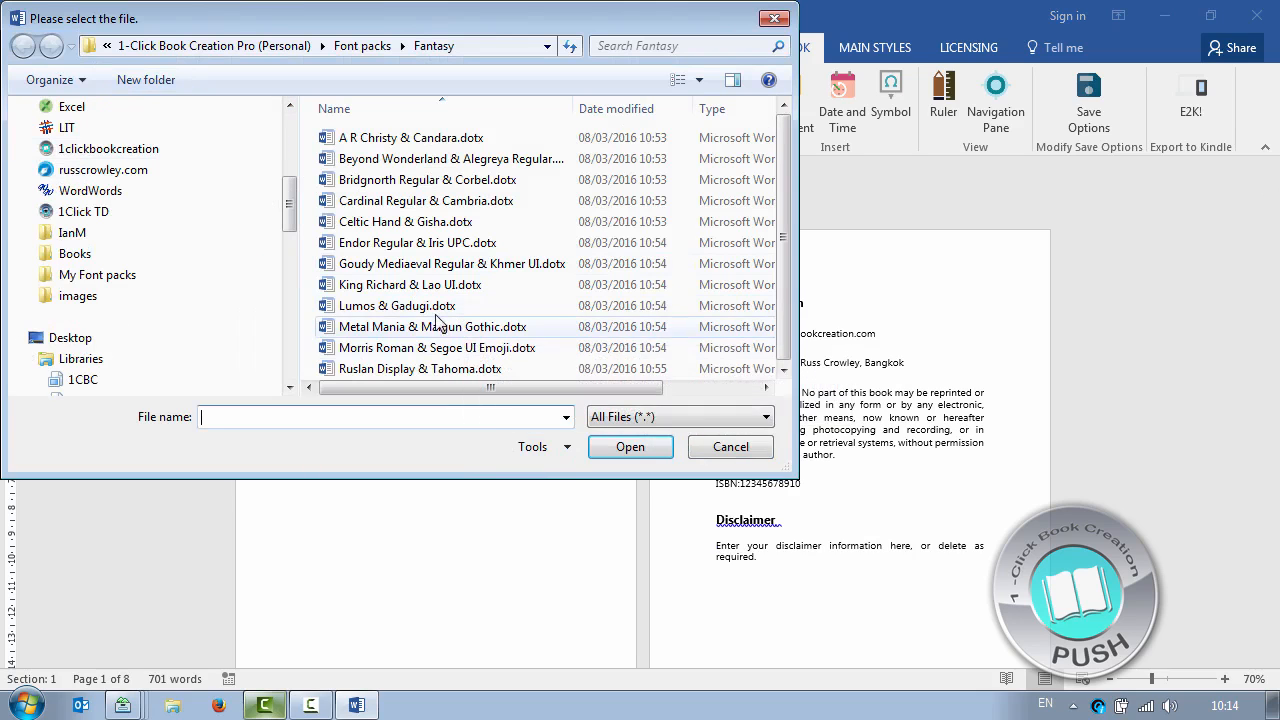
{"action": "left_click", "coordinate": [405, 243]}
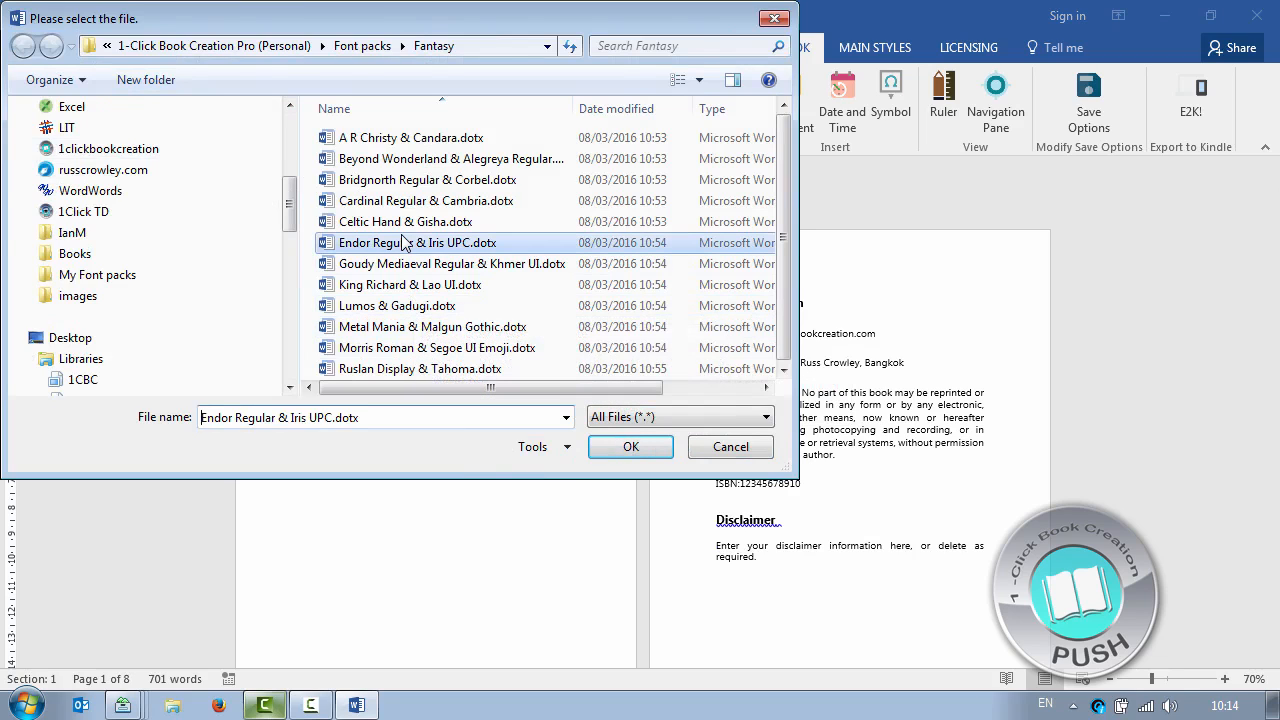
{"action": "double_click", "coordinate": [405, 243]}
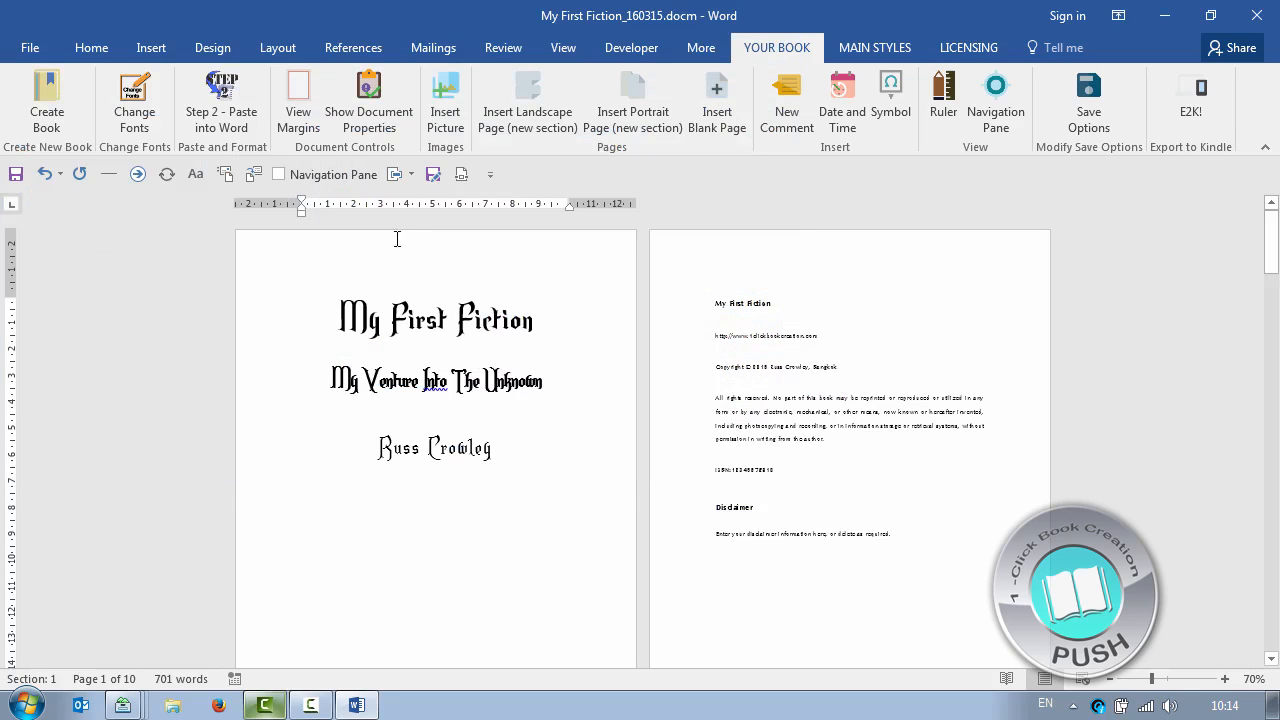
Change the book's fonts with the template Kenney Space & Euphemia.dotx from the Scifi font packs folder and check the restyled pages.
{"action": "scroll", "coordinate": [409, 328], "scroll_direction": "up", "scroll_amount": 2}
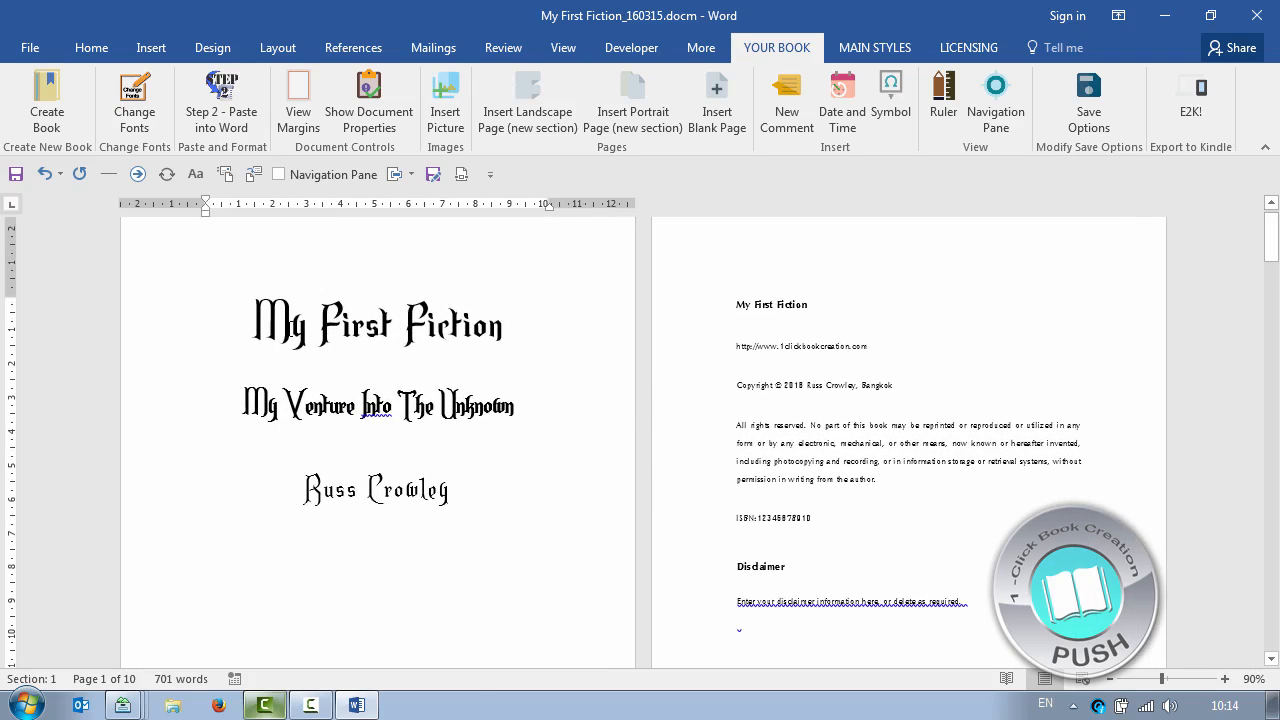
{"action": "left_click", "coordinate": [403, 328]}
{"action": "left_click", "coordinate": [134, 100]}
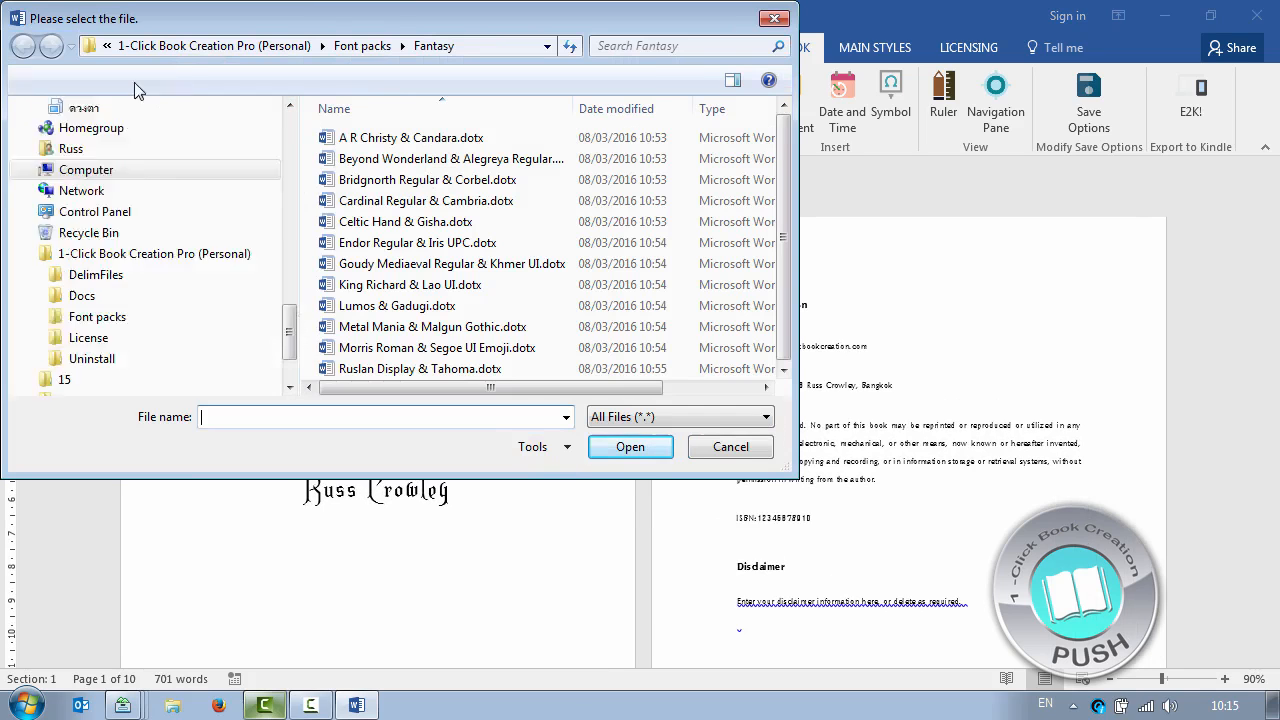
{"action": "left_click", "coordinate": [360, 46]}
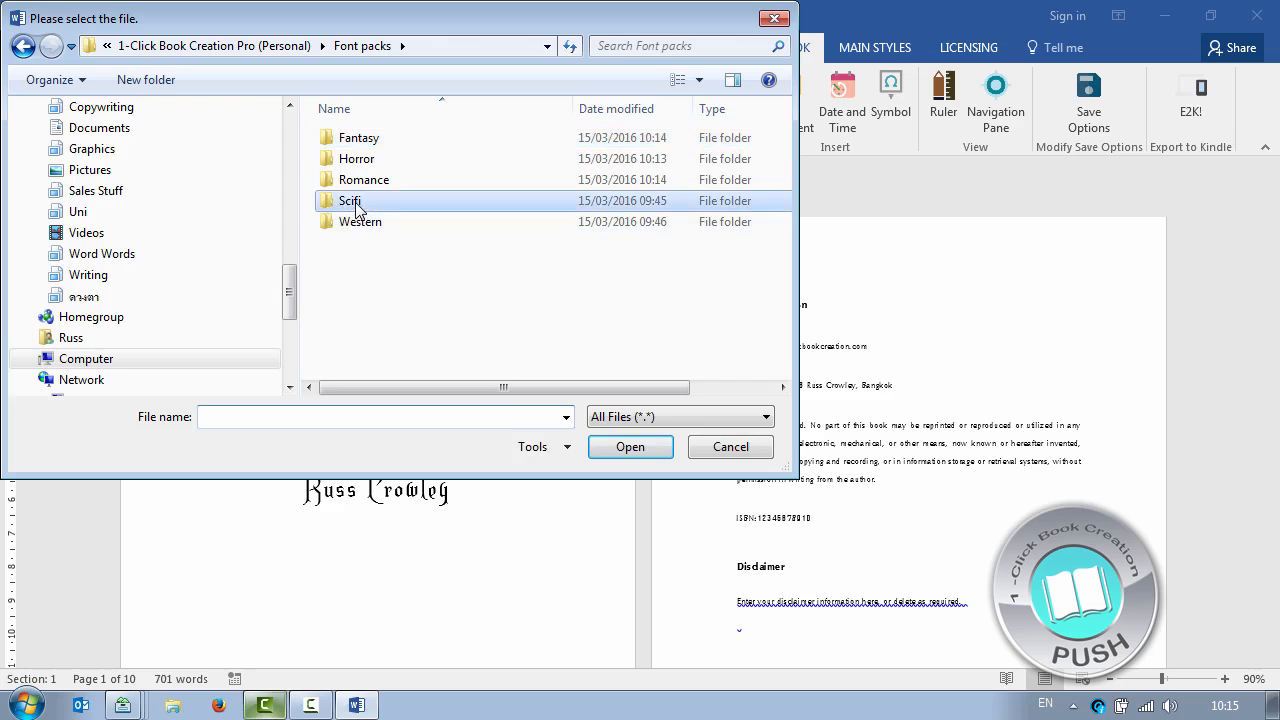
{"action": "double_click", "coordinate": [358, 205]}
{"action": "double_click", "coordinate": [418, 246]}
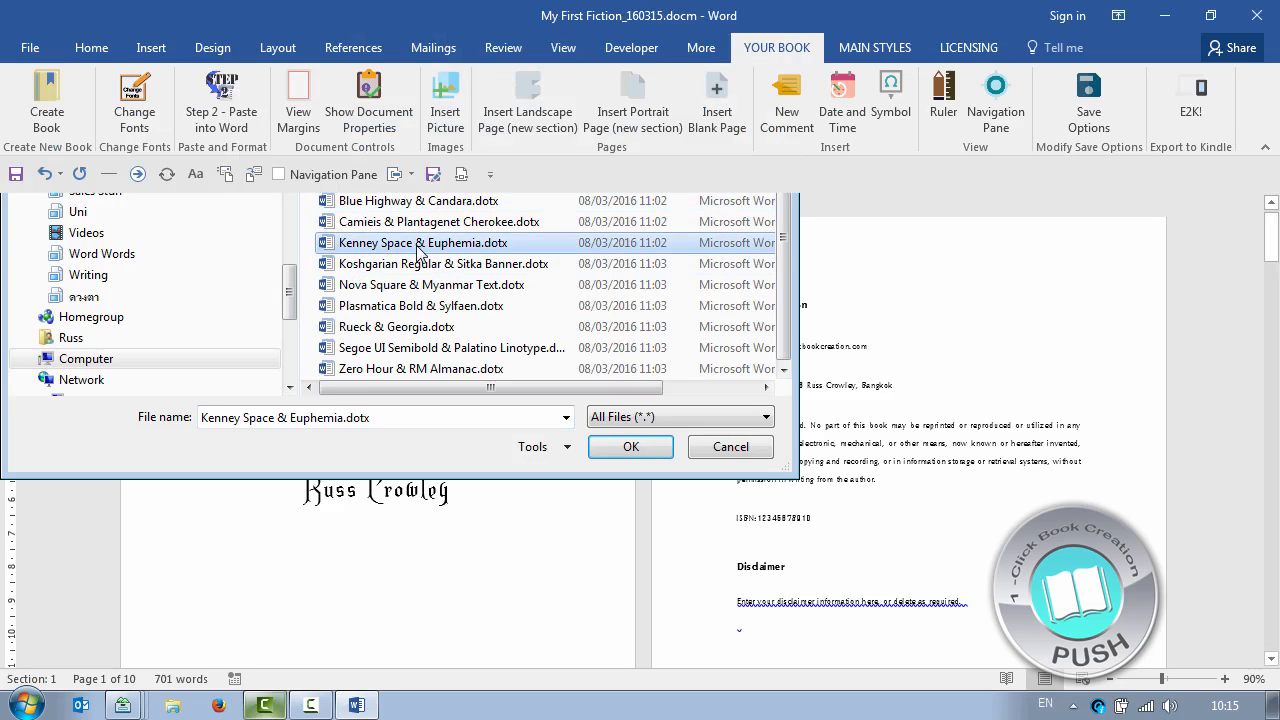
{"action": "scroll", "coordinate": [423, 326], "scroll_direction": "down", "scroll_amount": 3}
{"action": "scroll", "coordinate": [423, 326], "scroll_direction": "down", "scroll_amount": 3}
{"action": "scroll", "coordinate": [794, 298], "scroll_direction": "up", "scroll_amount": 3}
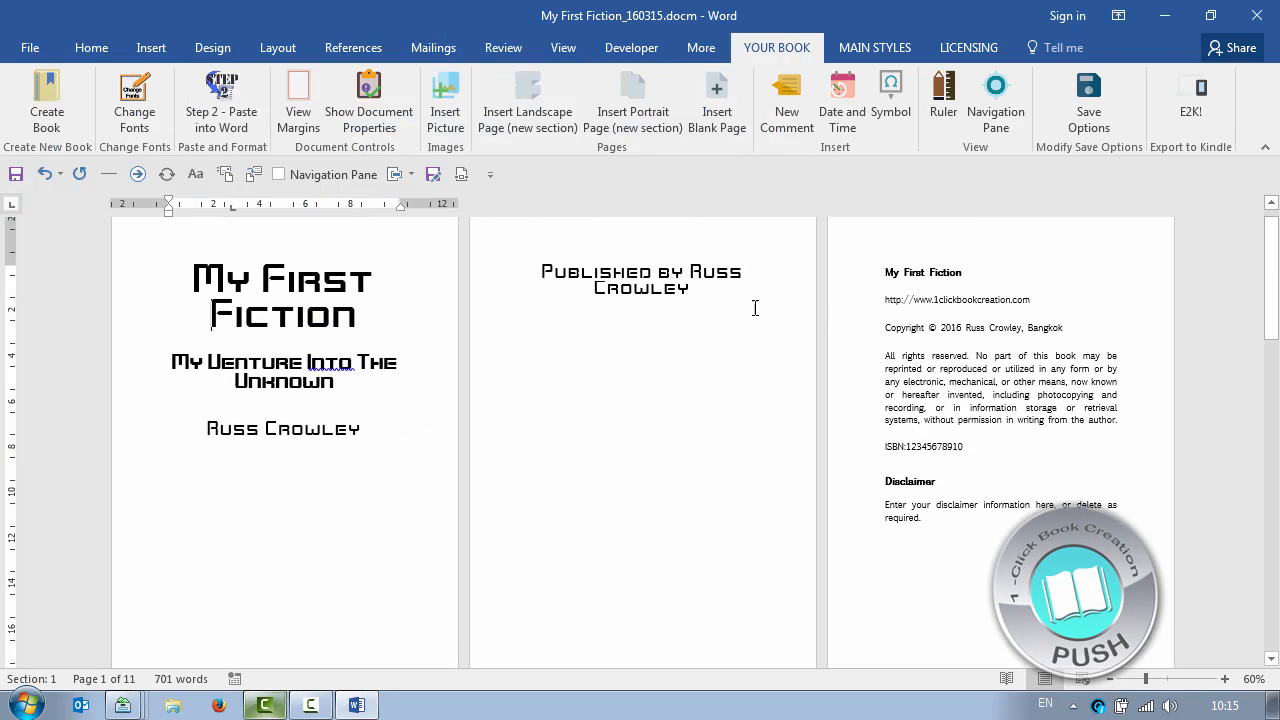
Set the spacing before the "Published by" paragraph to 216 pt and check the page layout.
{"action": "left_click", "coordinate": [614, 276]}
{"action": "left_click", "coordinate": [97, 48]}
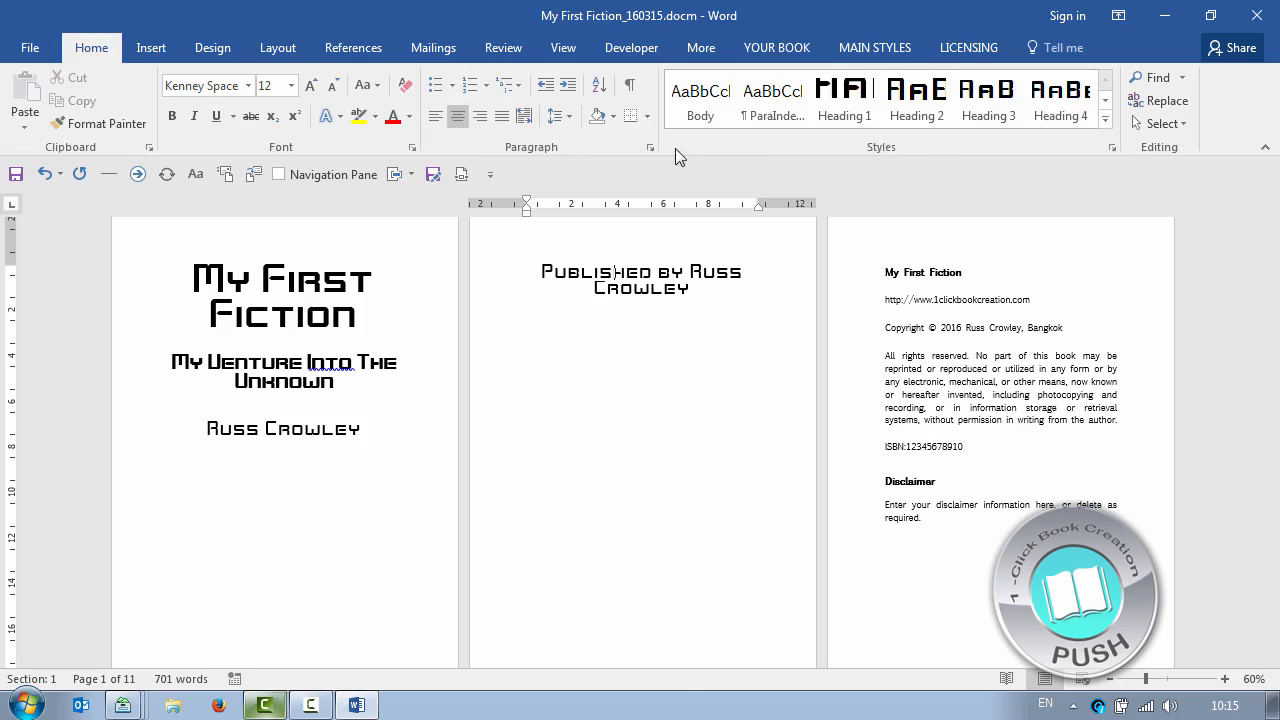
{"action": "left_click", "coordinate": [650, 148]}
{"action": "left_click", "coordinate": [693, 447]}
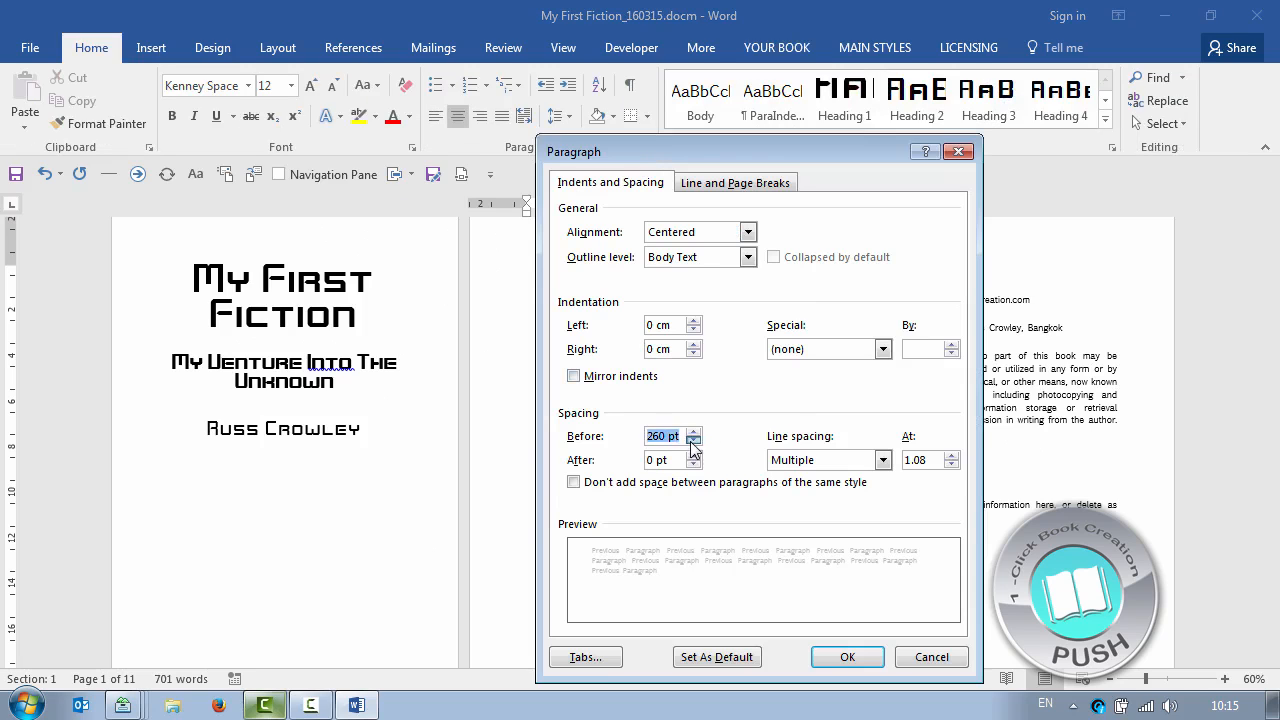
{"action": "left_click", "coordinate": [845, 660]}
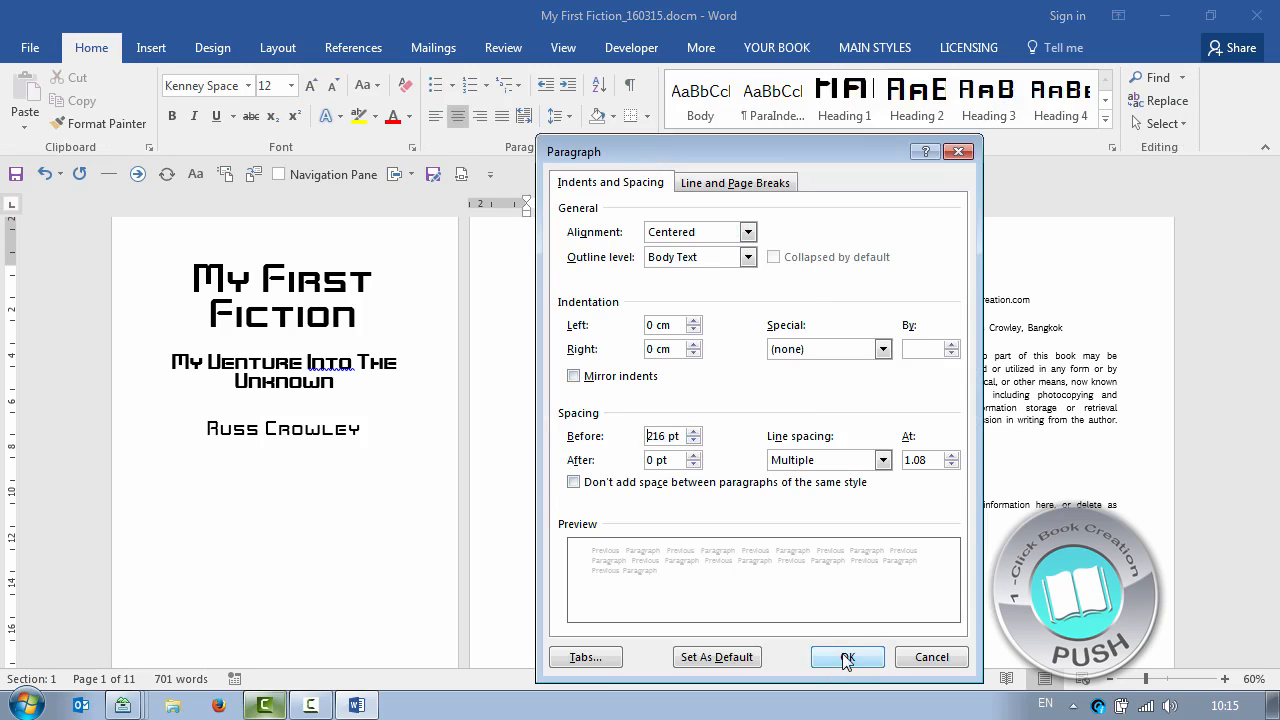
{"action": "scroll", "coordinate": [258, 509], "scroll_direction": "down", "scroll_amount": 1}
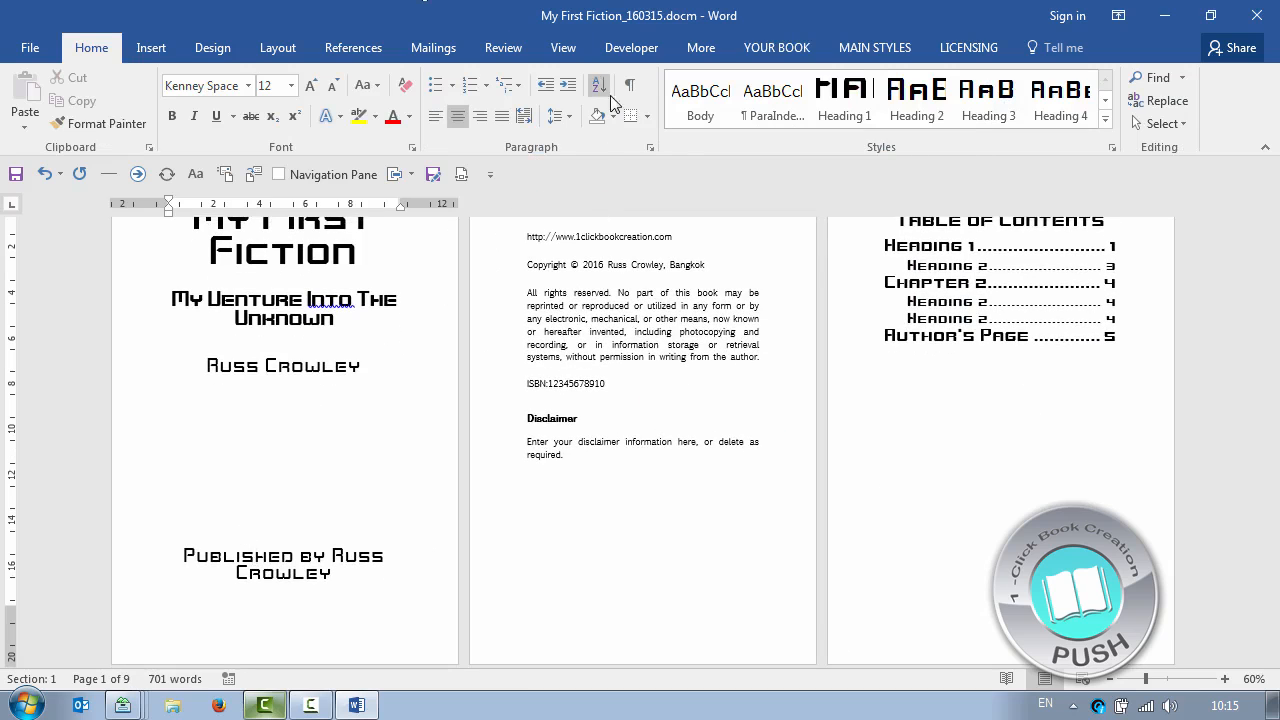
{"action": "scroll", "coordinate": [564, 408], "scroll_direction": "up", "scroll_amount": 1}
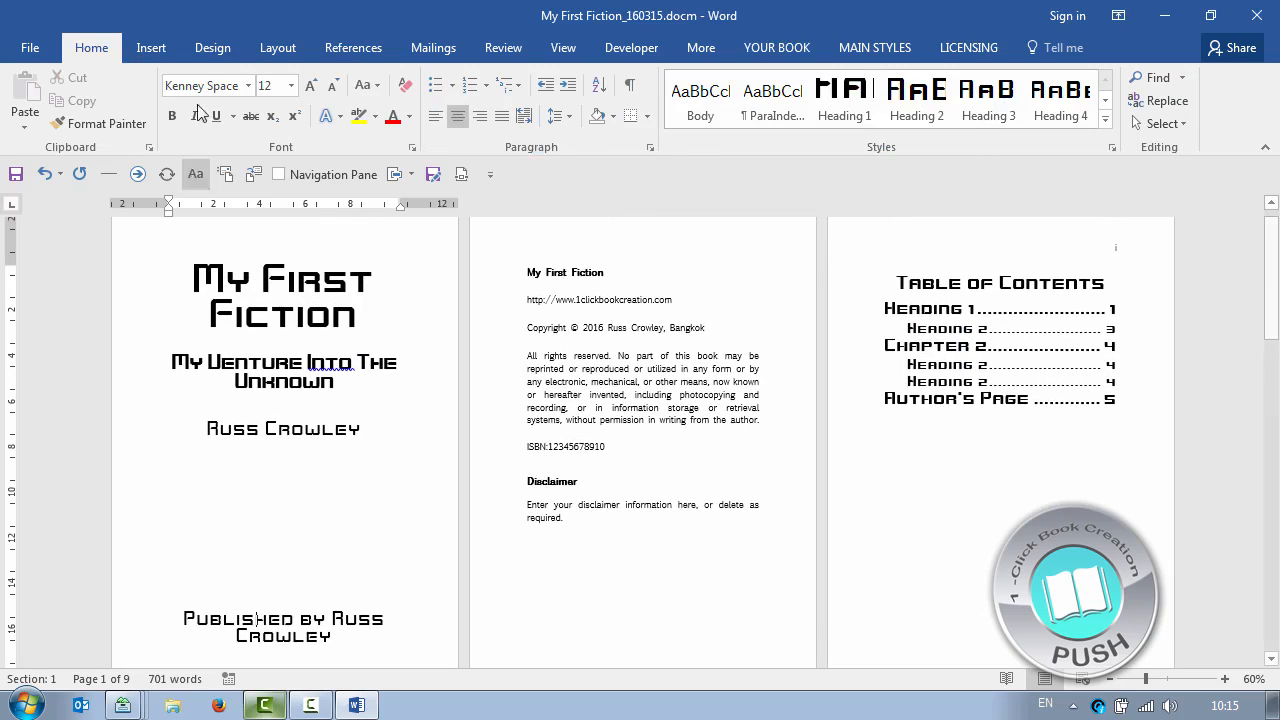
Change the book's fonts with the Scifi template Zero Hour & RM Almanac.dotx and check the restyled pages.
{"action": "left_click", "coordinate": [780, 48]}
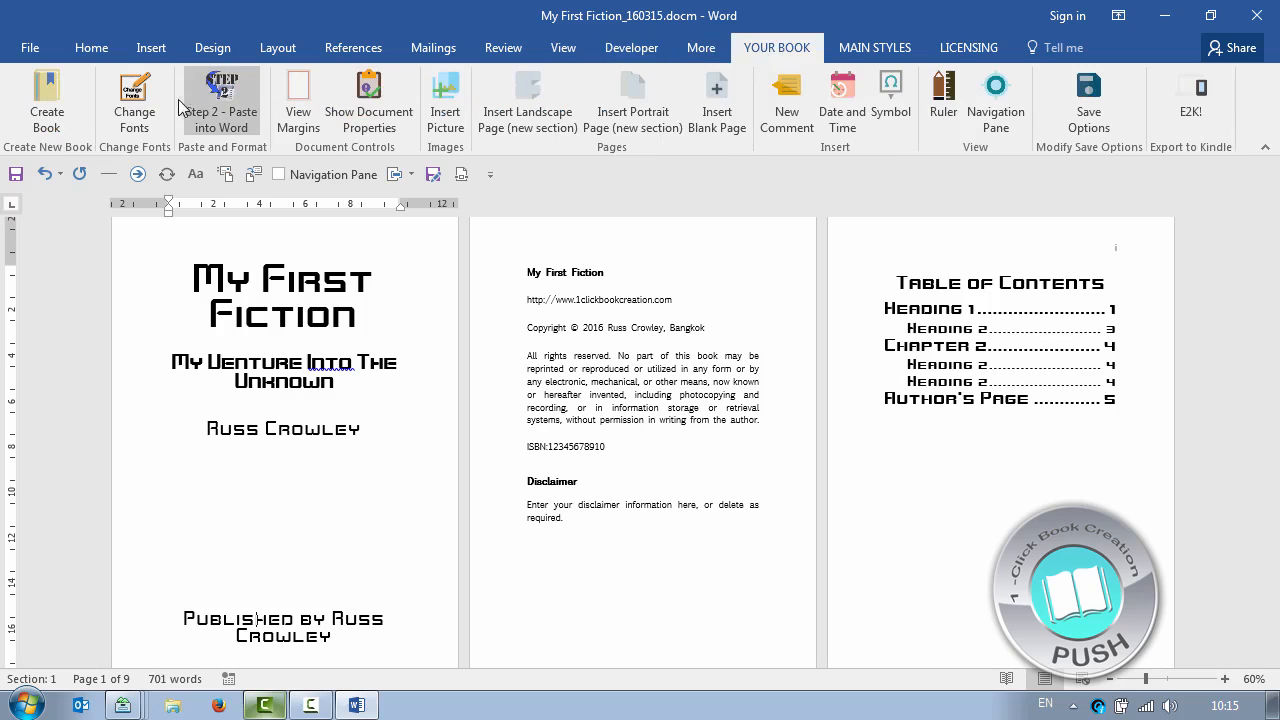
{"action": "left_click", "coordinate": [131, 100]}
{"action": "left_click", "coordinate": [425, 327]}
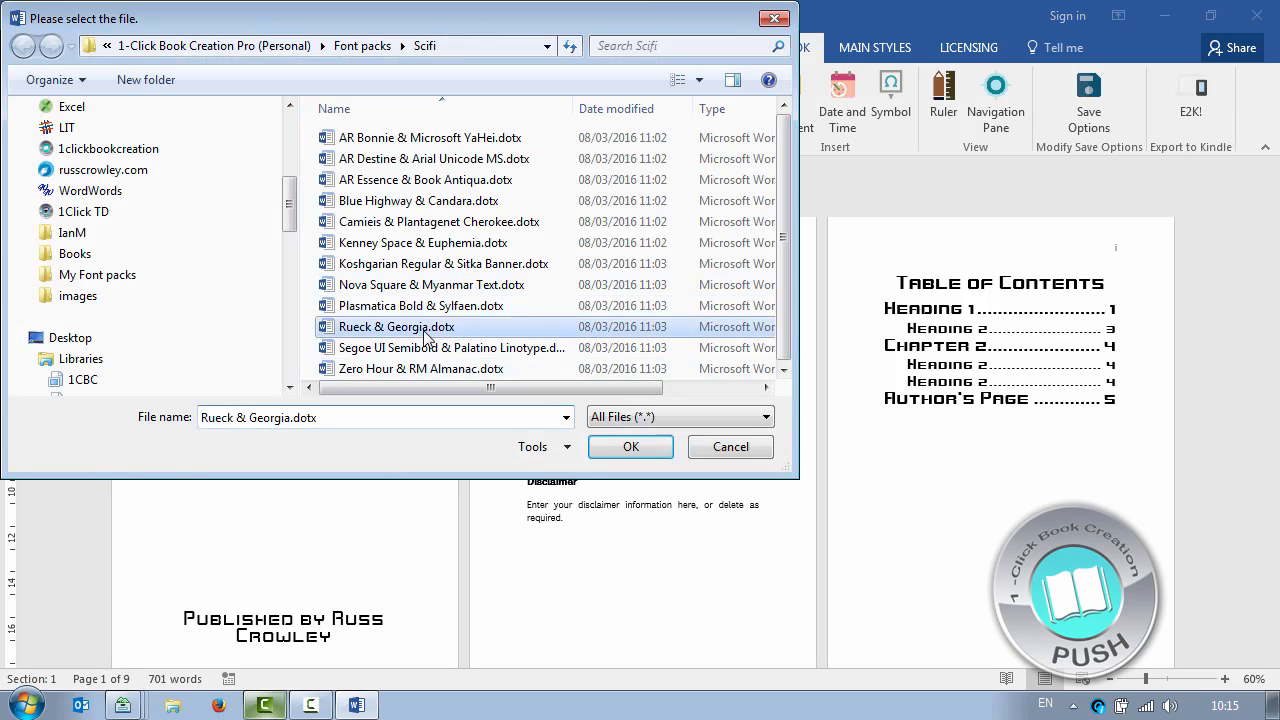
{"action": "double_click", "coordinate": [449, 370]}
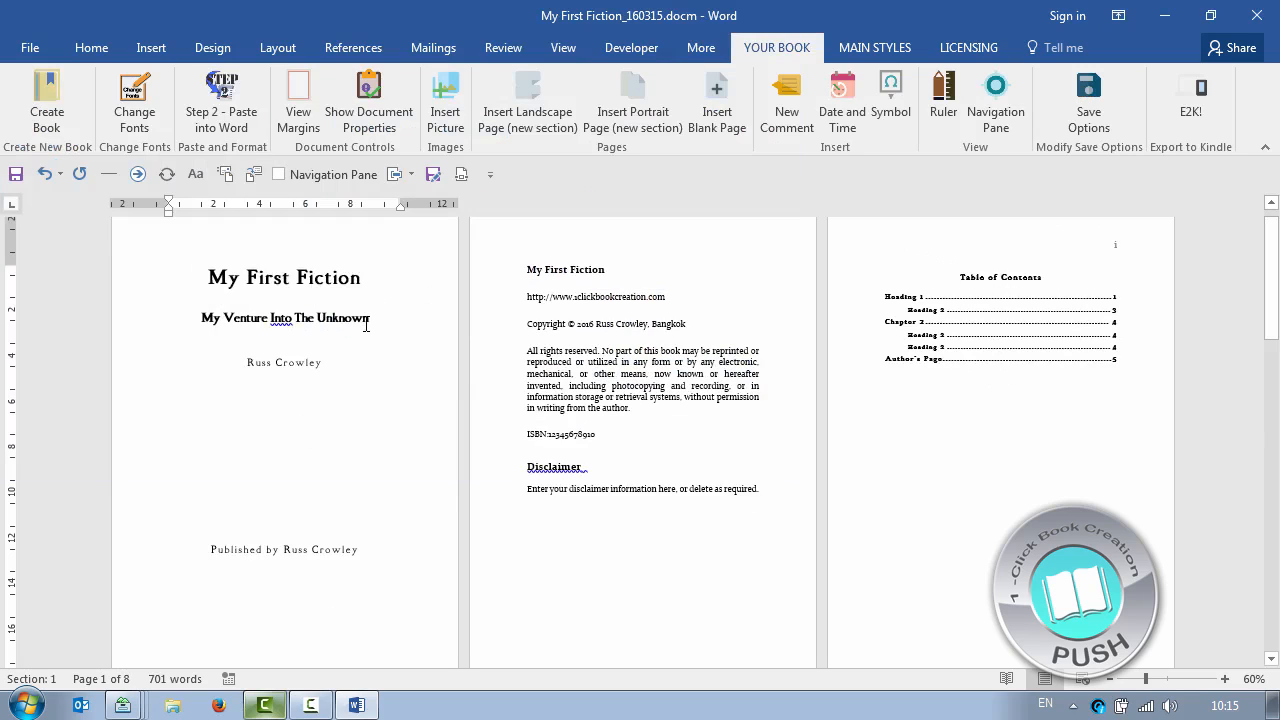
{"action": "scroll", "coordinate": [520, 368], "scroll_direction": "down", "scroll_amount": 10}
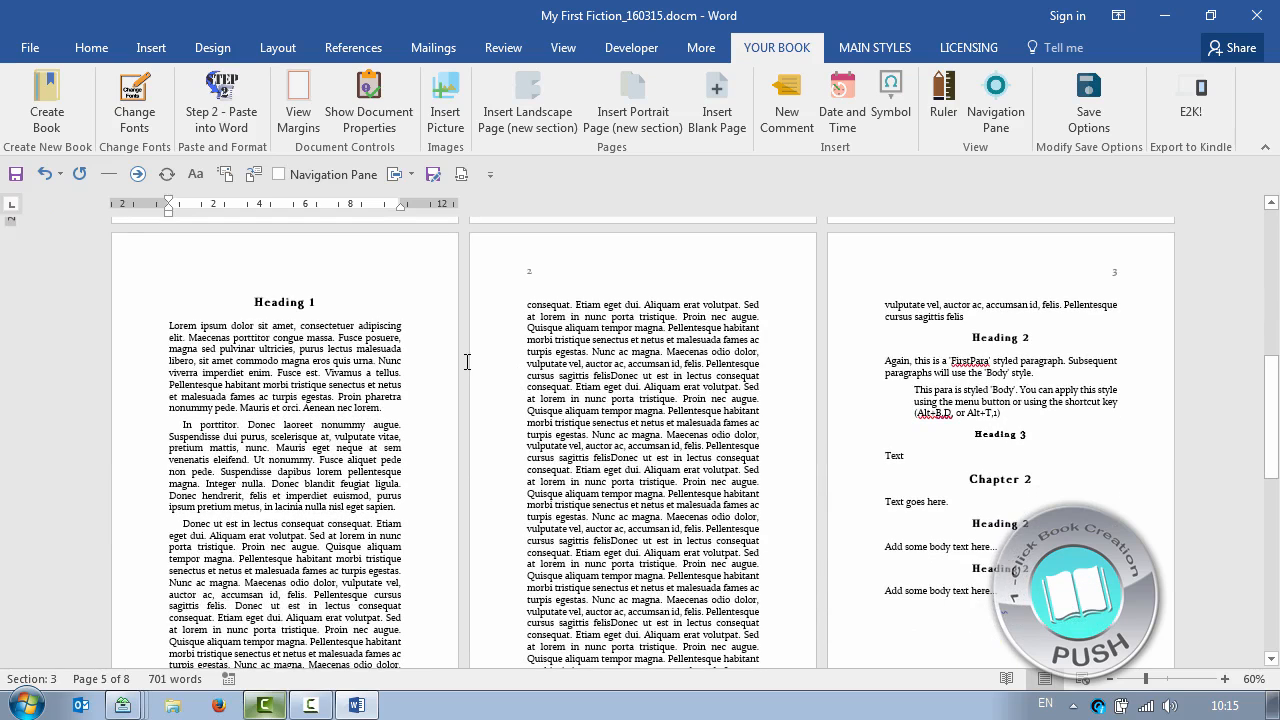